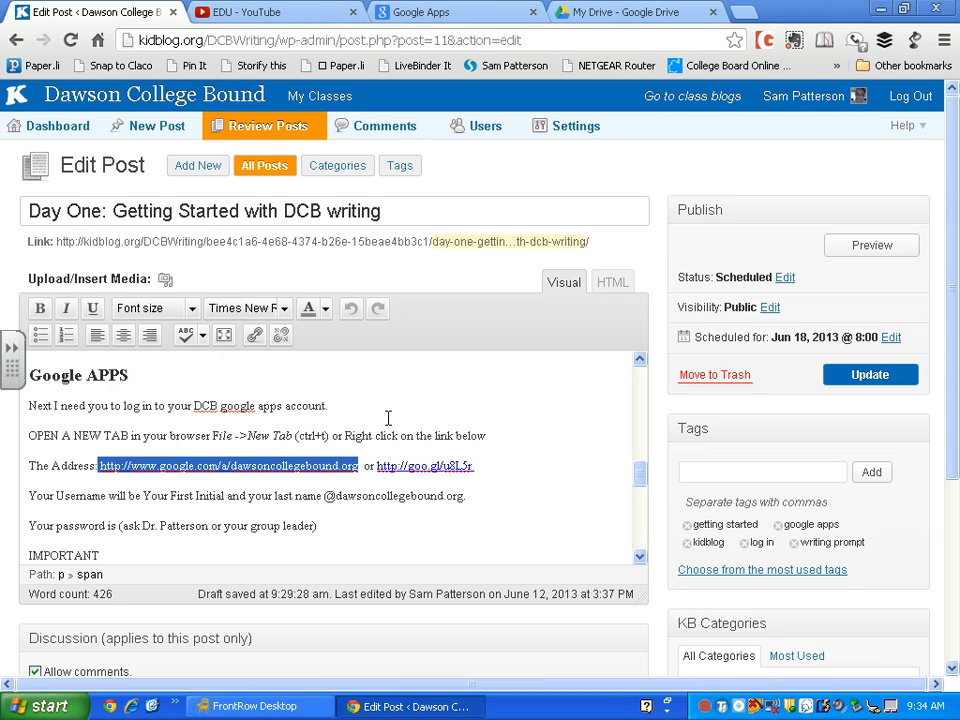
Copy the Google Apps sign-in link, then close the Google Drive and old Google Apps tabs
right_click(266, 460)
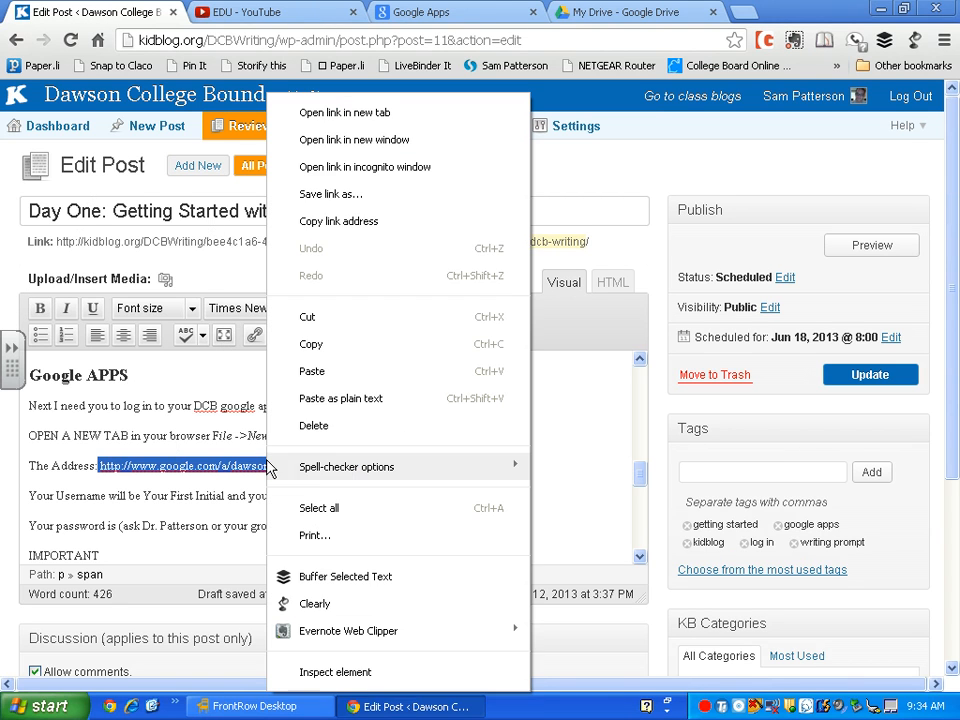
click(324, 346)
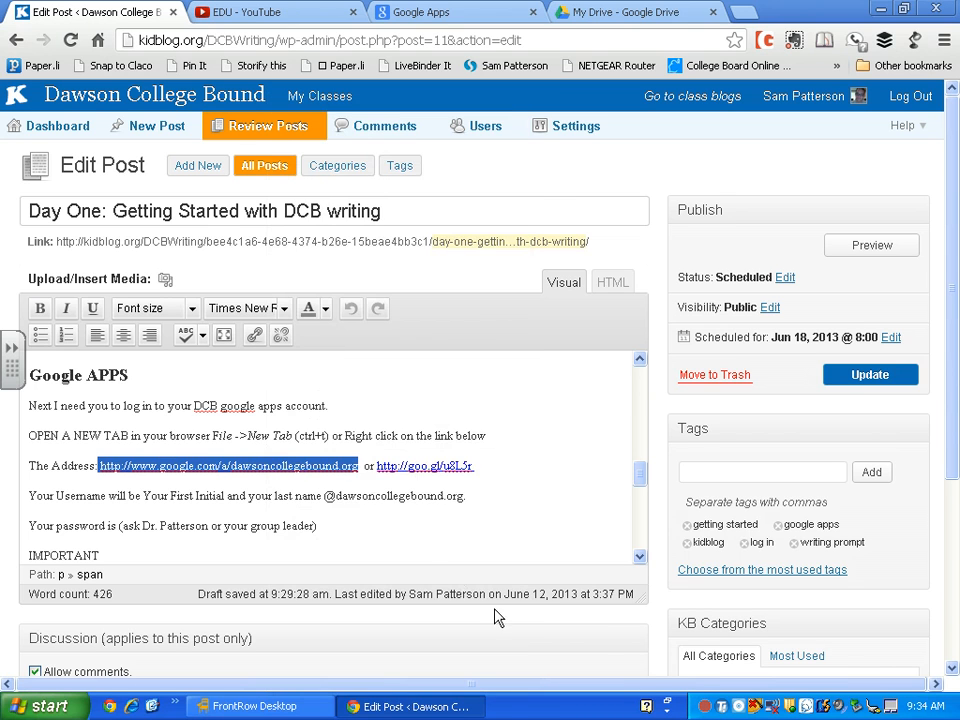
click(713, 12)
click(533, 13)
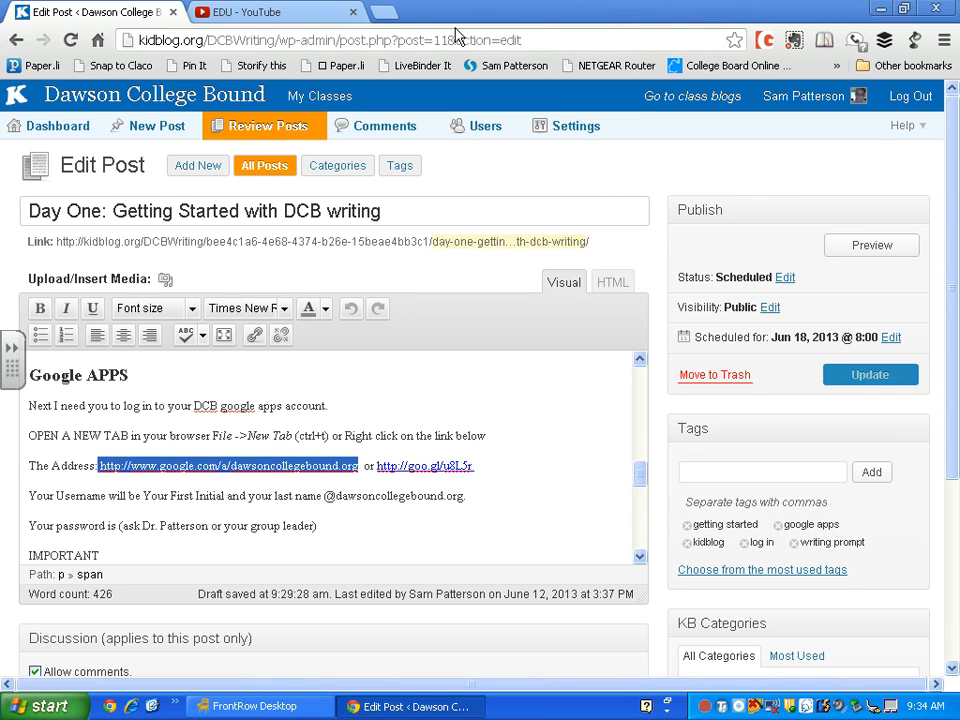
Load the copied Google Apps sign-in address in a new browser tab
click(385, 14)
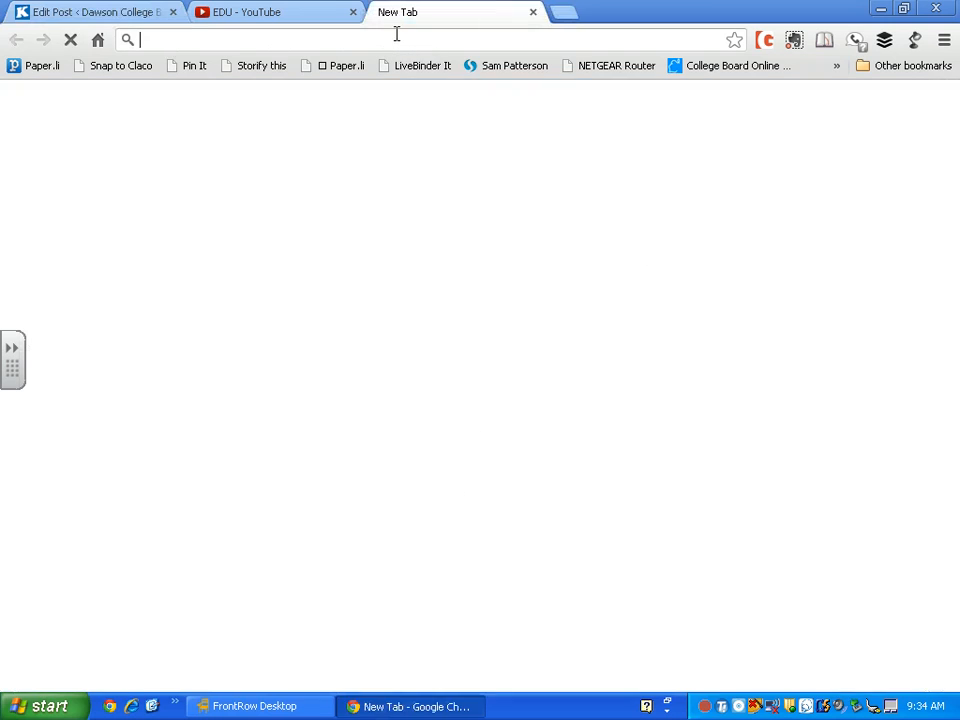
right_click(396, 36)
click(461, 156)
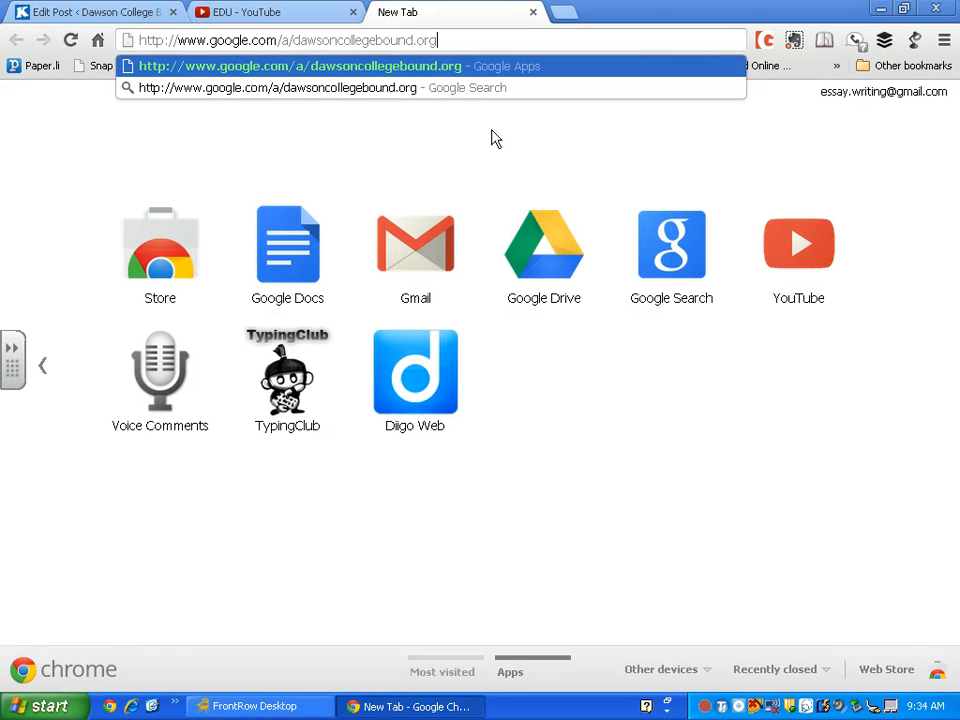
key(Return)
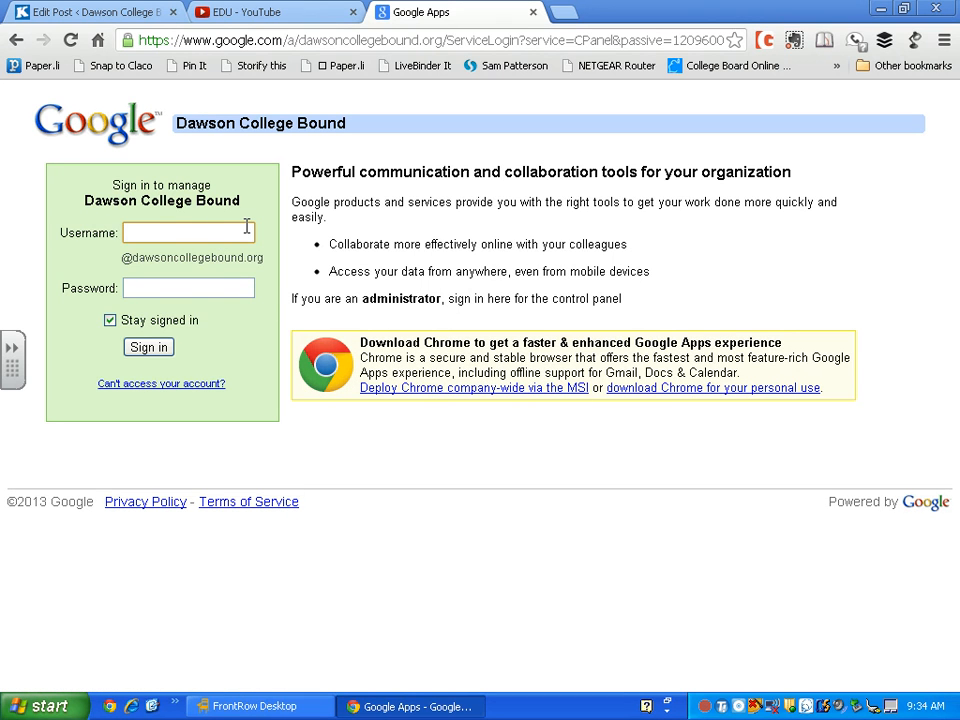
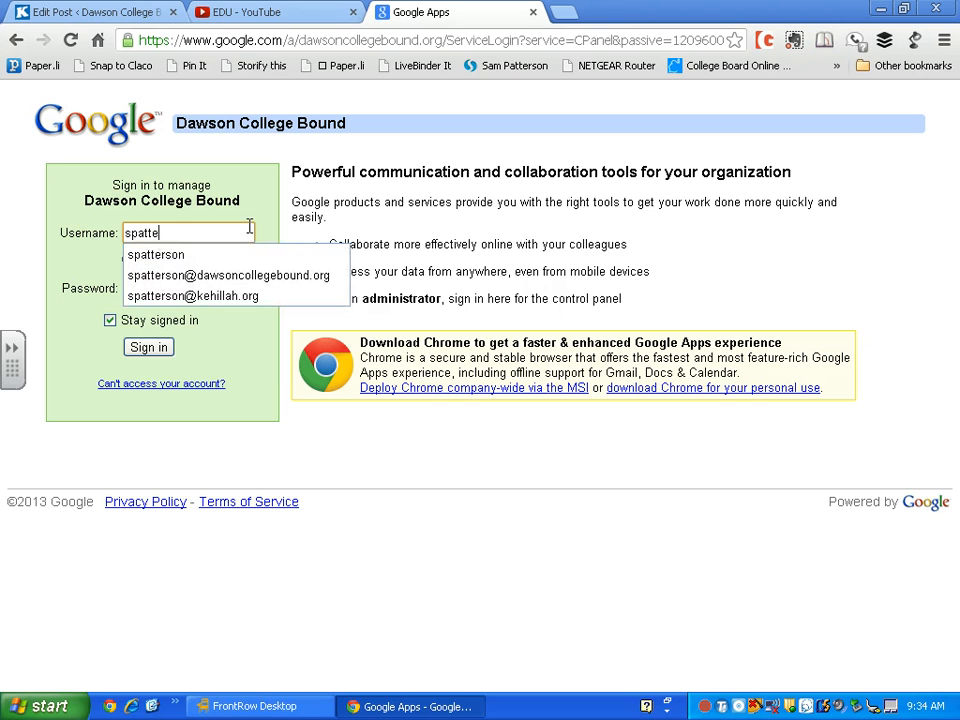
Sign in to Google Apps with the account username and password
key(Down)
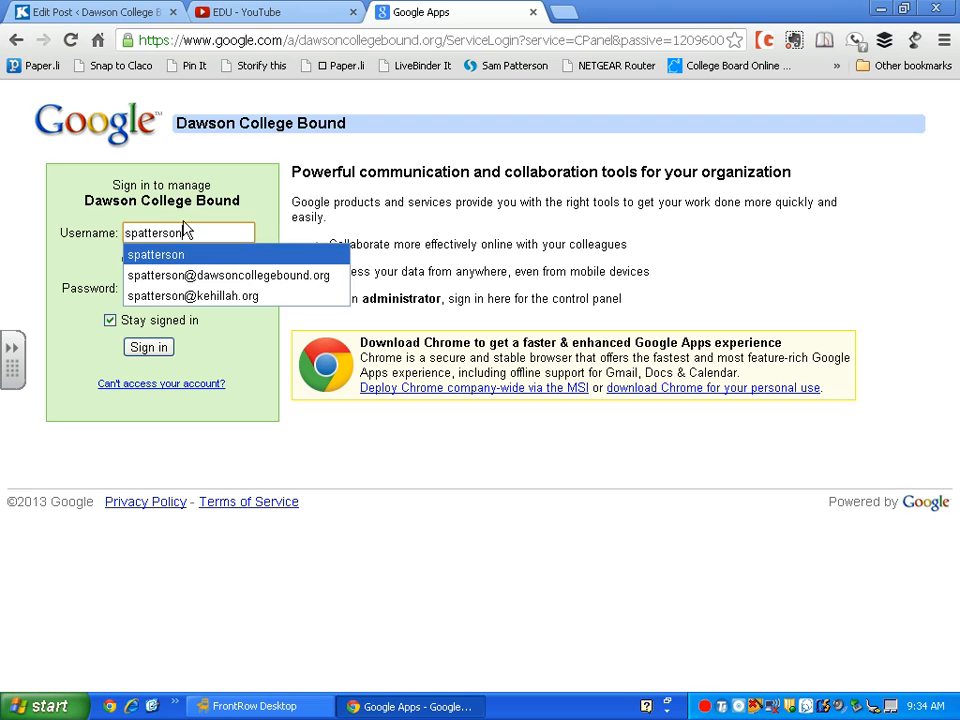
key(Tab)
click(180, 283)
text(•••••••••)
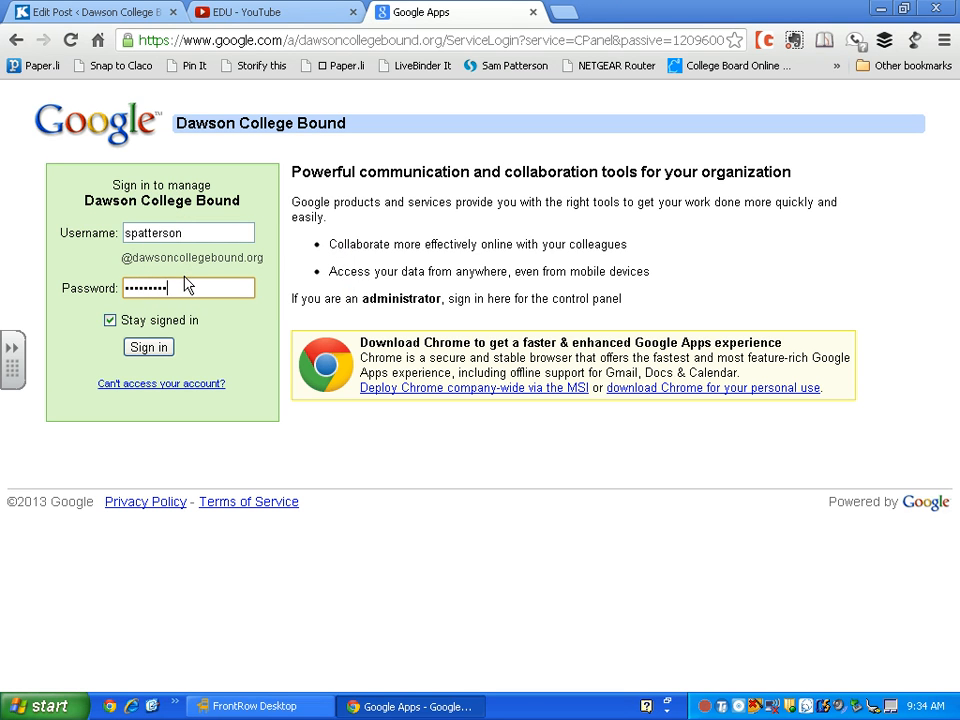
key(Return)
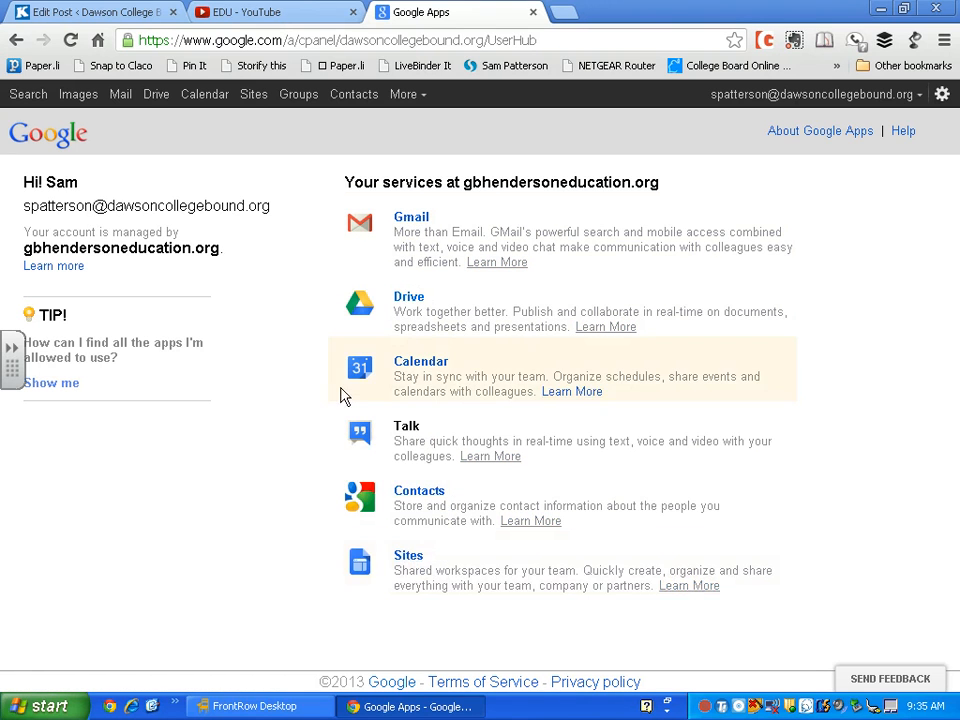
Open Google Drive and create a new blank Google document
click(407, 300)
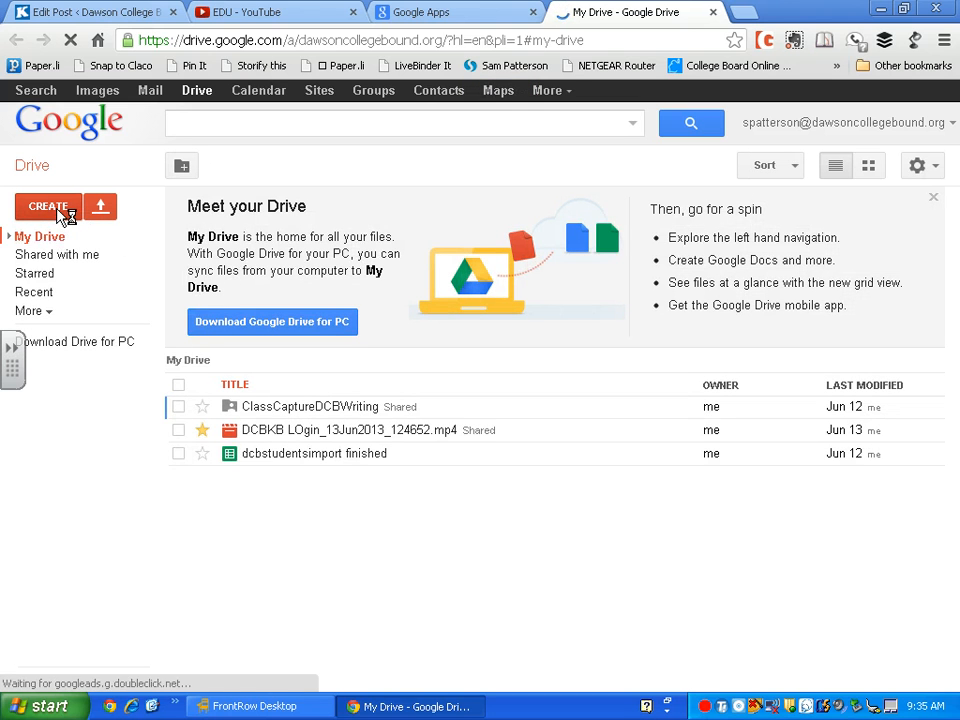
click(62, 214)
click(110, 290)
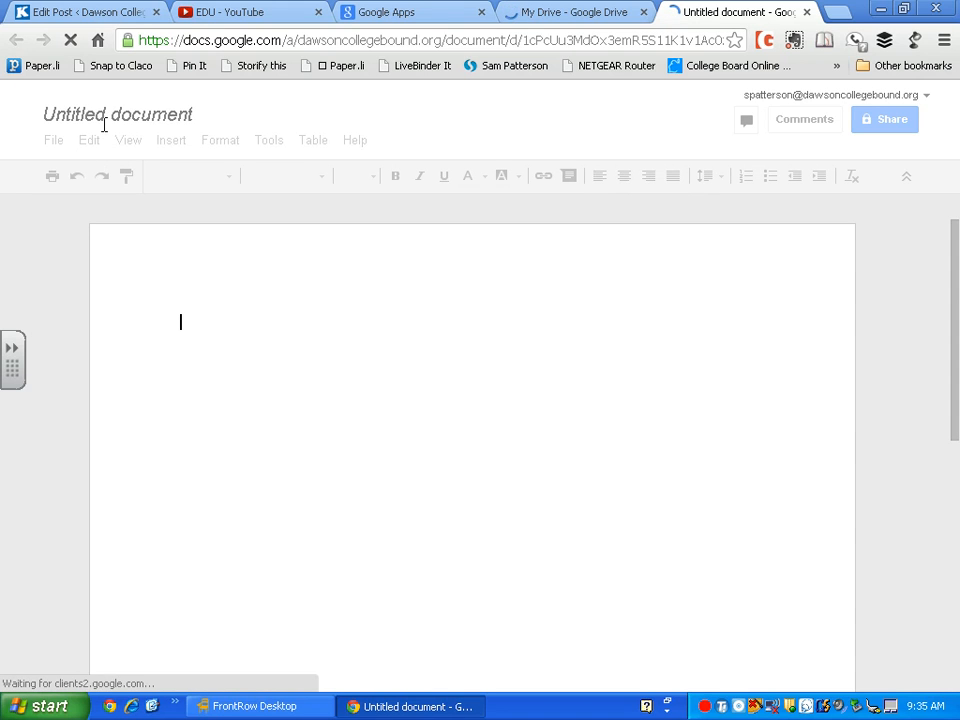
Rename the Untitled document to 'Post on How to Blog'
click(105, 116)
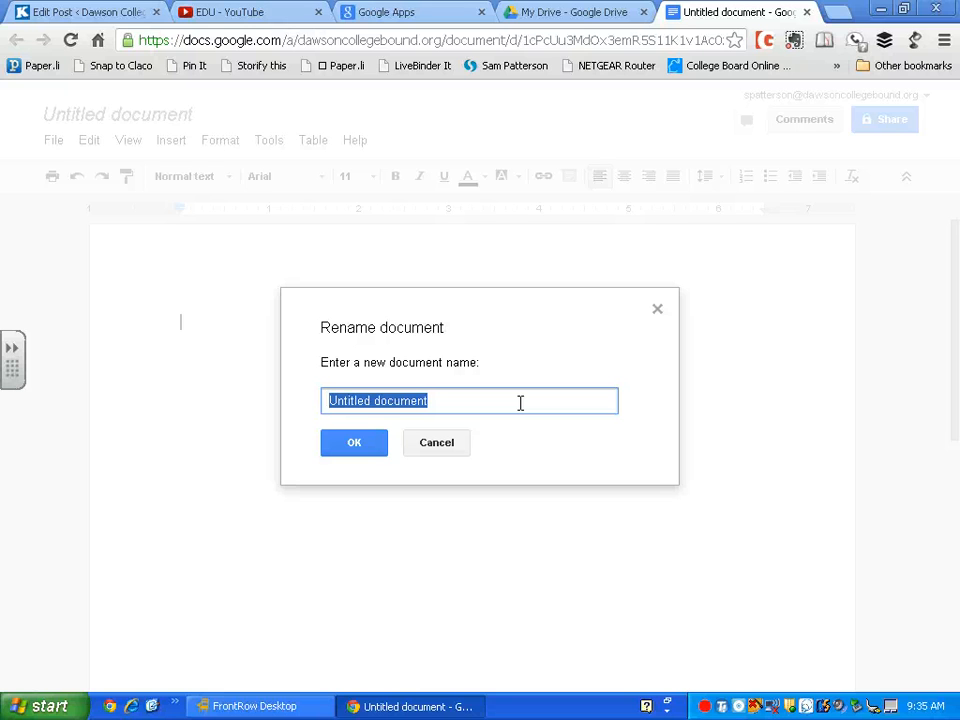
text(Post on How)
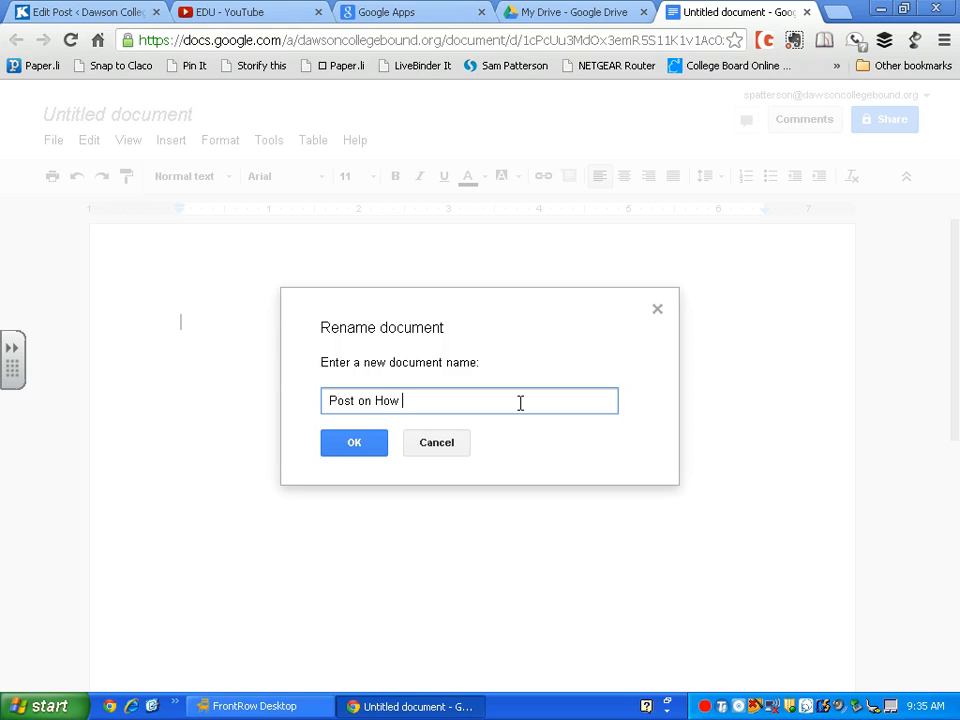
text( to Blog)
click(324, 446)
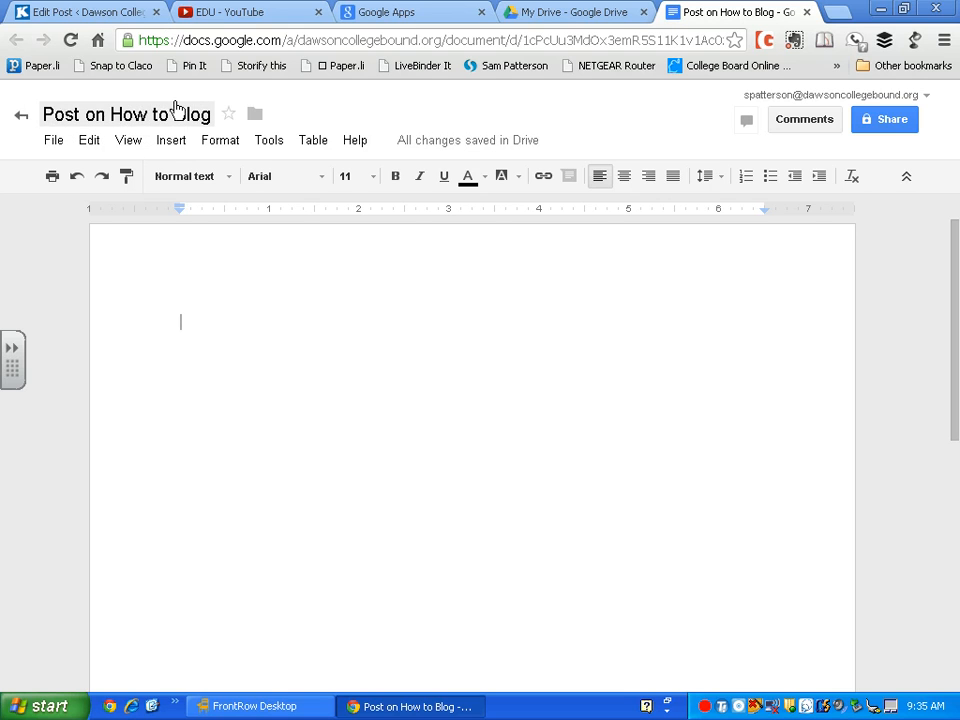
Paste the copied link into the document, then delete it again
text(http://www.google.com/a/dawsoncollegebound.org)
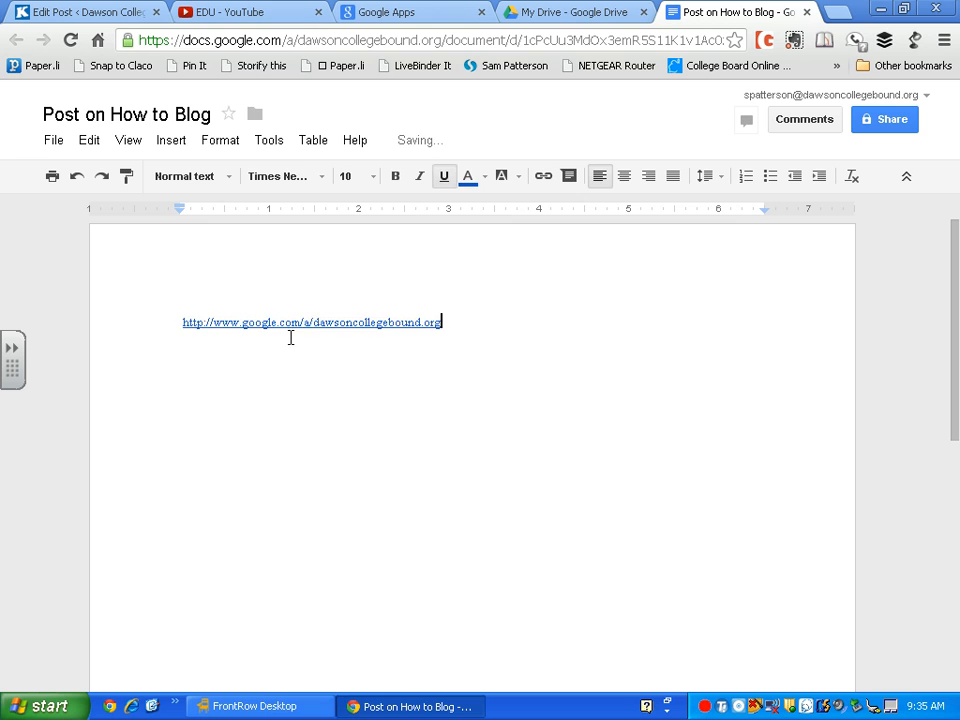
drag(495, 317, 107, 340)
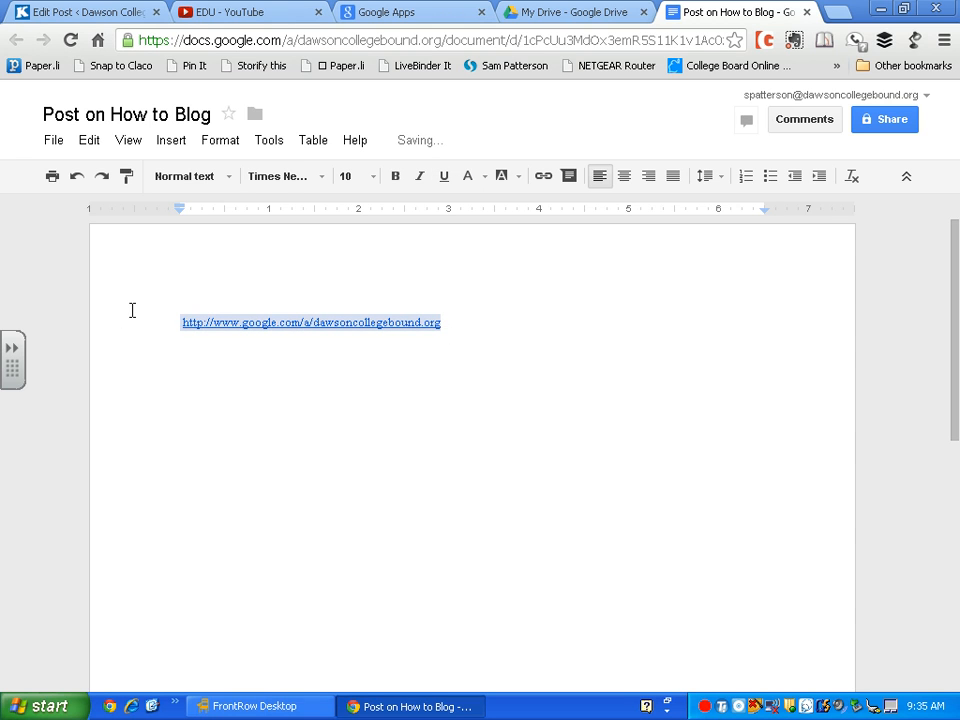
key(BackSpace)
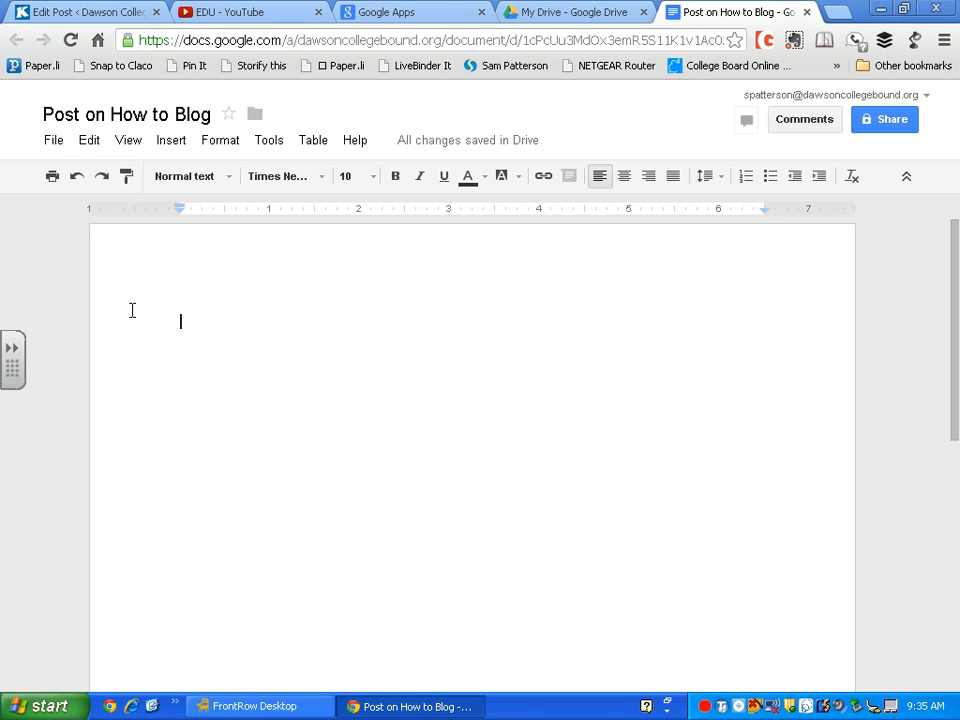
Type the lines 'Reasons to Blog', 'REsources for Blogging' and 'Writing for an audience', then select them
text(Reason)
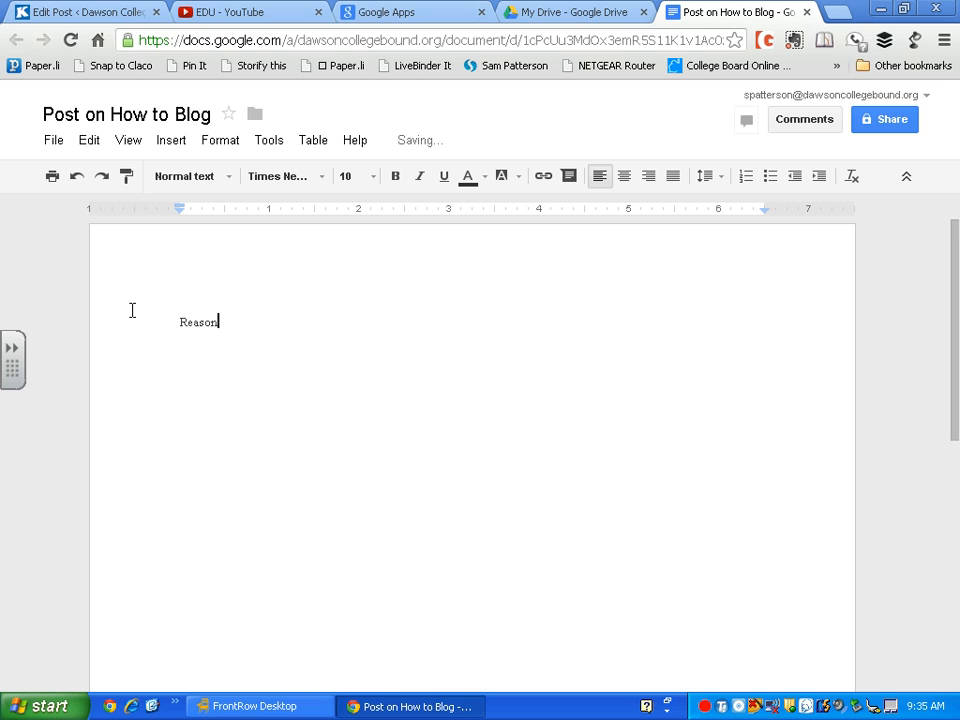
text(s to Blog)
key(Return)
text(REsources for Blogging)
key(Return)
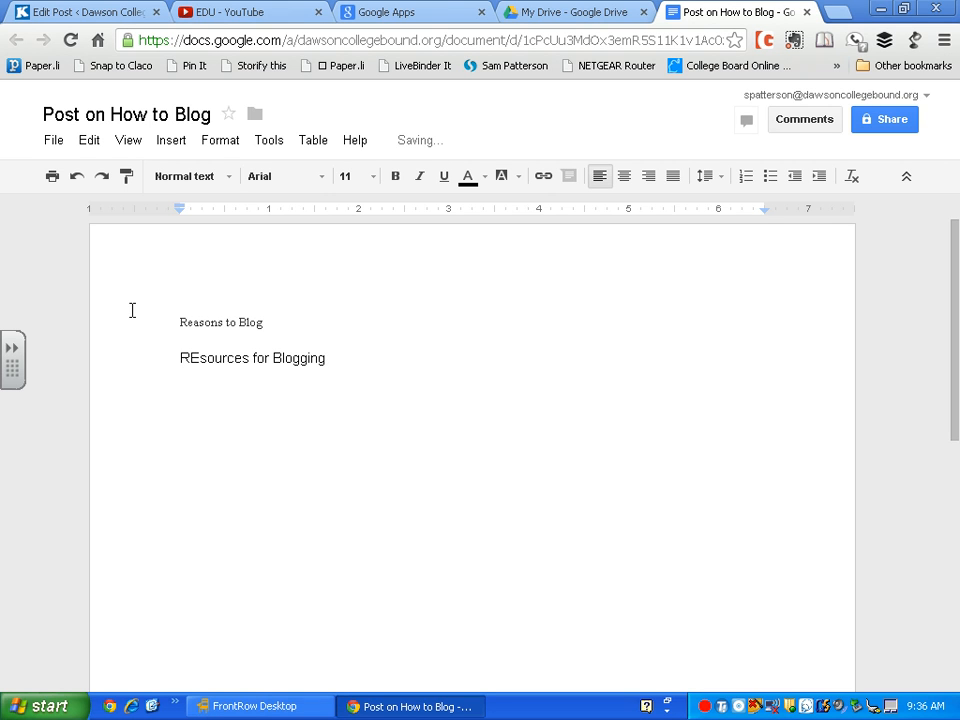
text(Writing for an a)
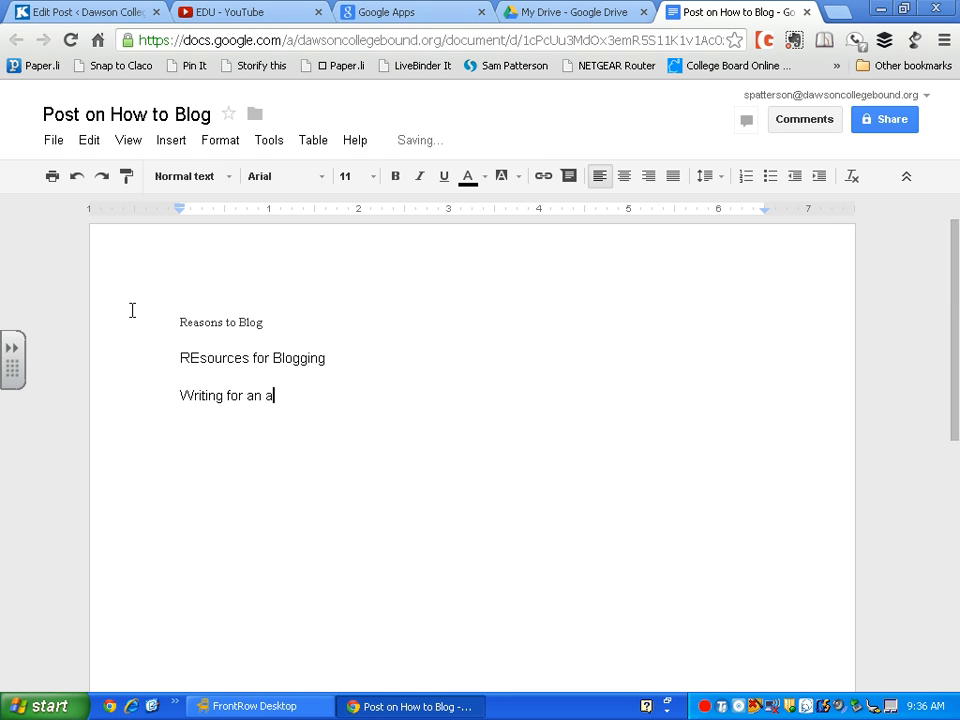
text(udience)
drag(333, 400, 174, 328)
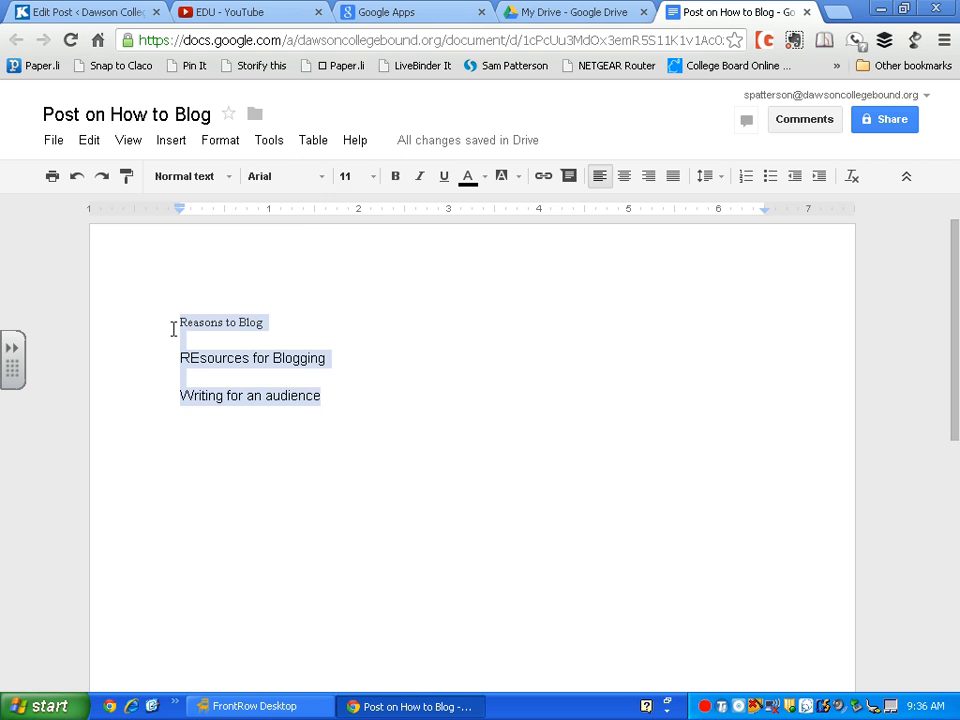
Set the three outline lines to Normal text
click(225, 178)
mouse_move(285, 218)
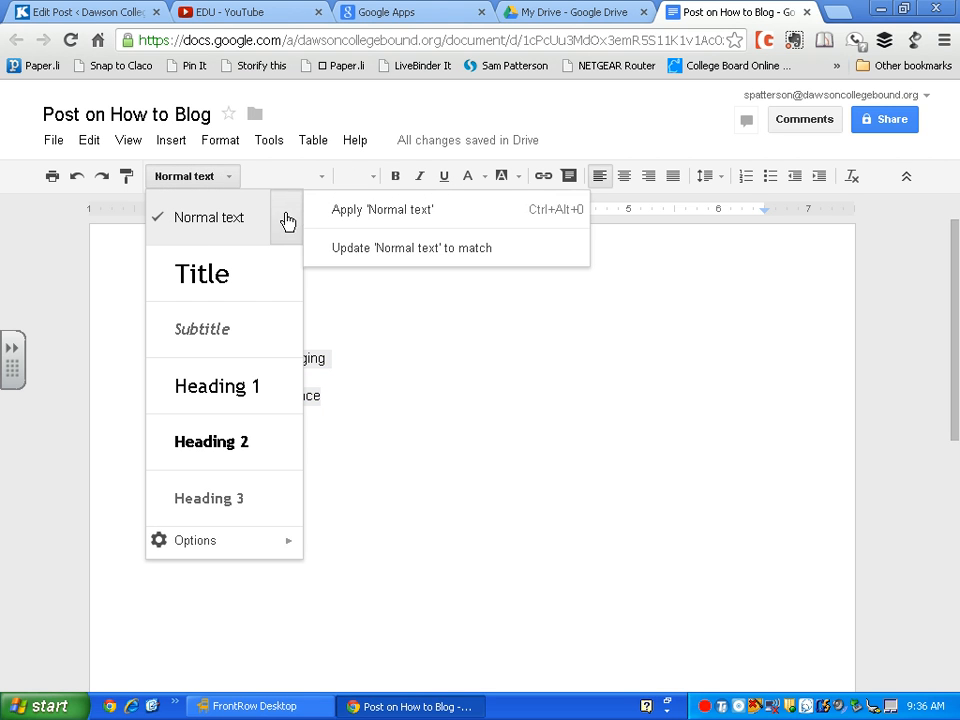
click(328, 216)
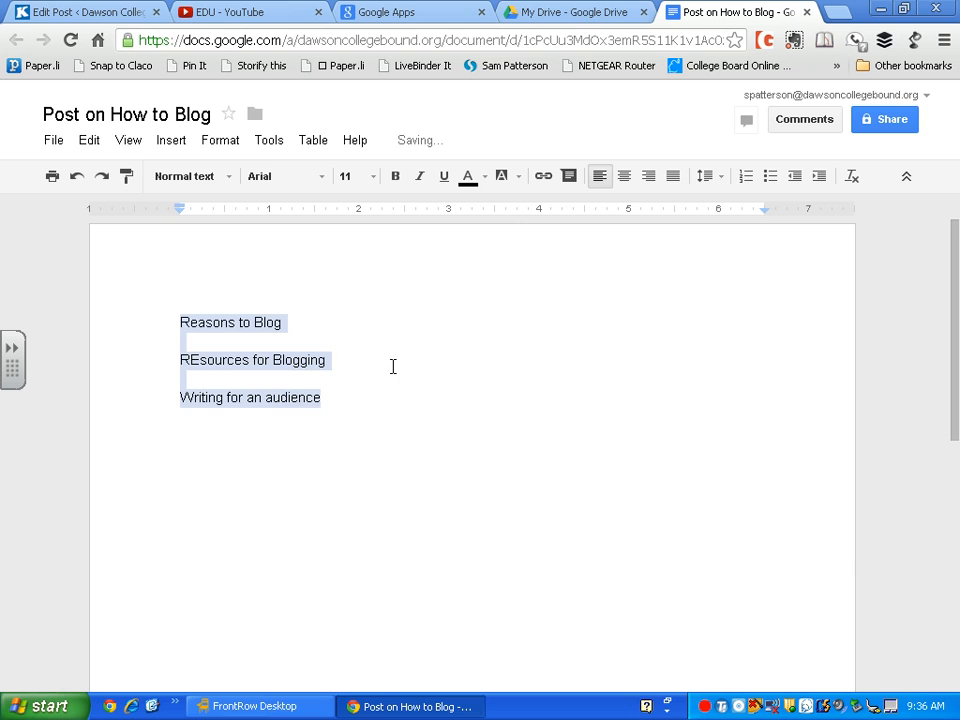
click(391, 362)
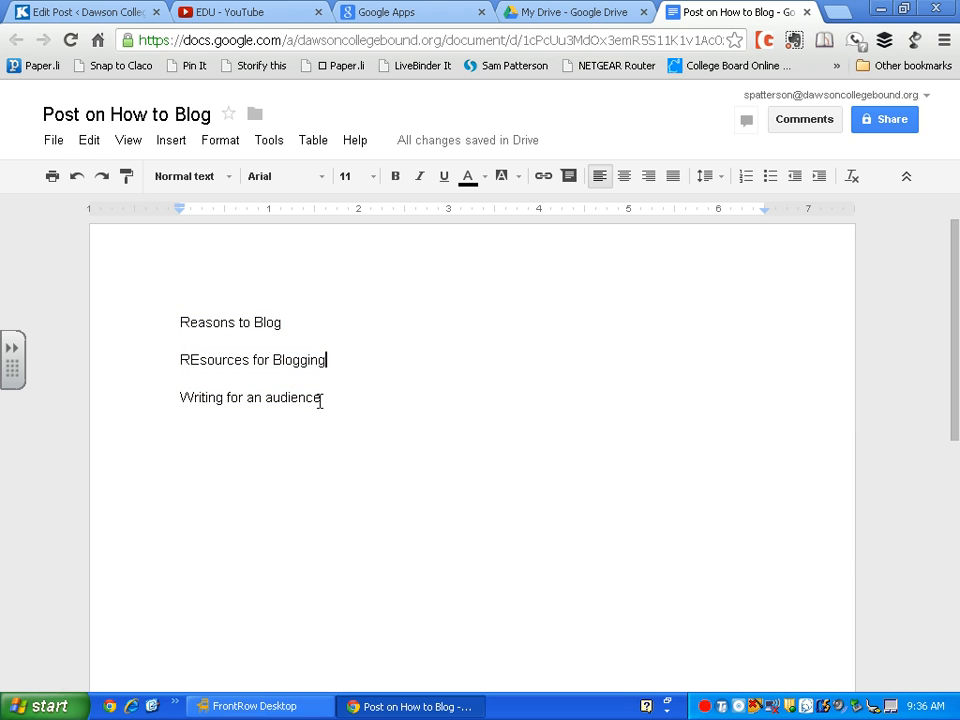
click(232, 178)
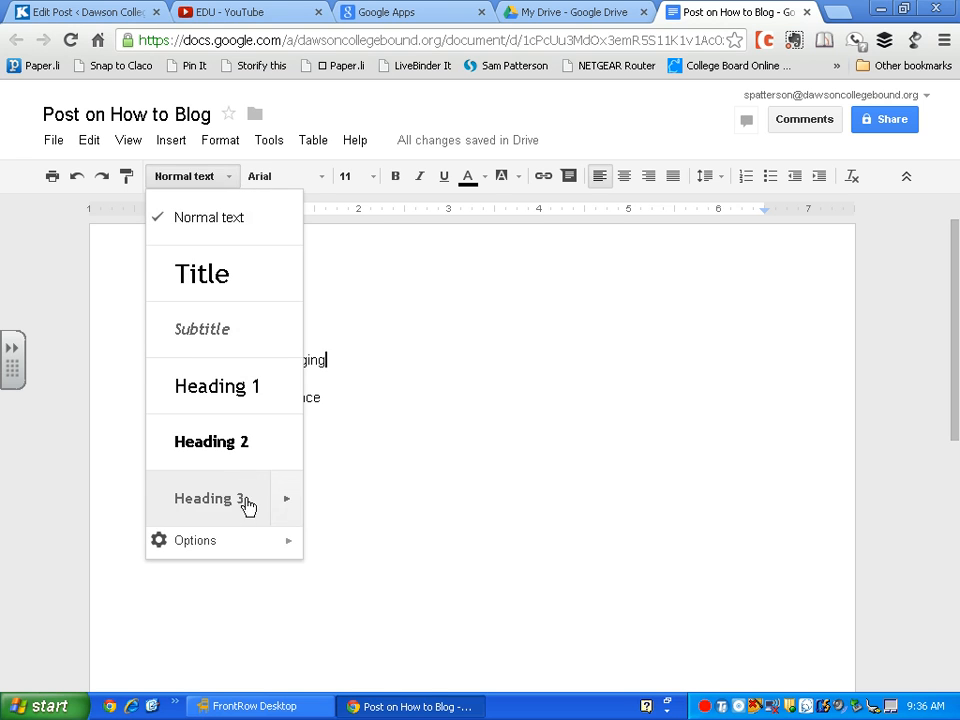
click(416, 467)
Add 'How to Blog' as a new first line styled as Title
click(181, 322)
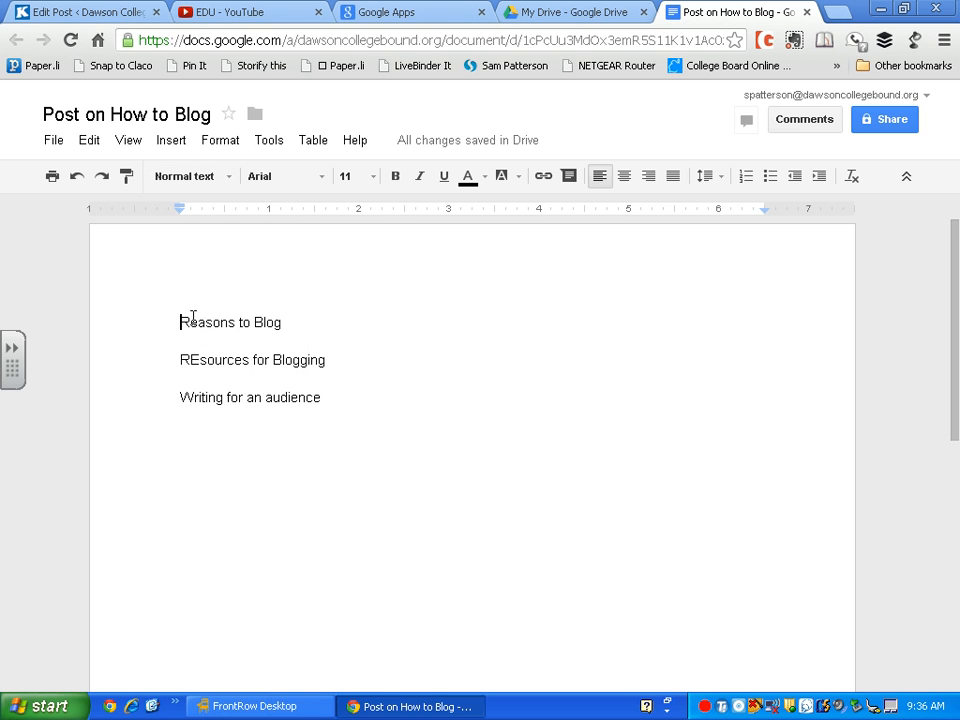
key(Return)
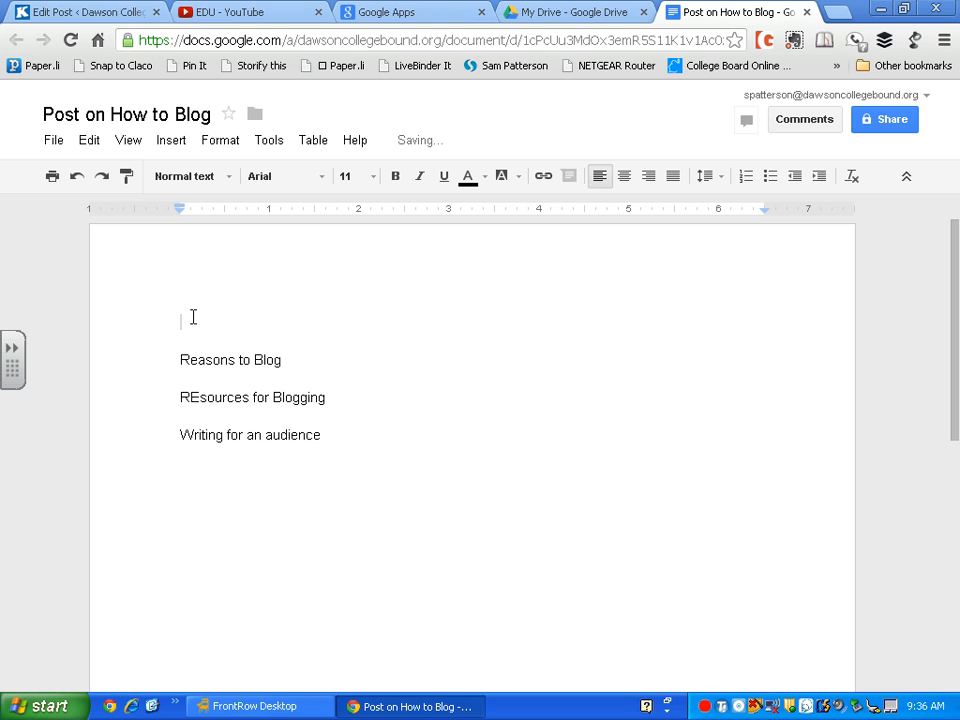
text(How to Blog)
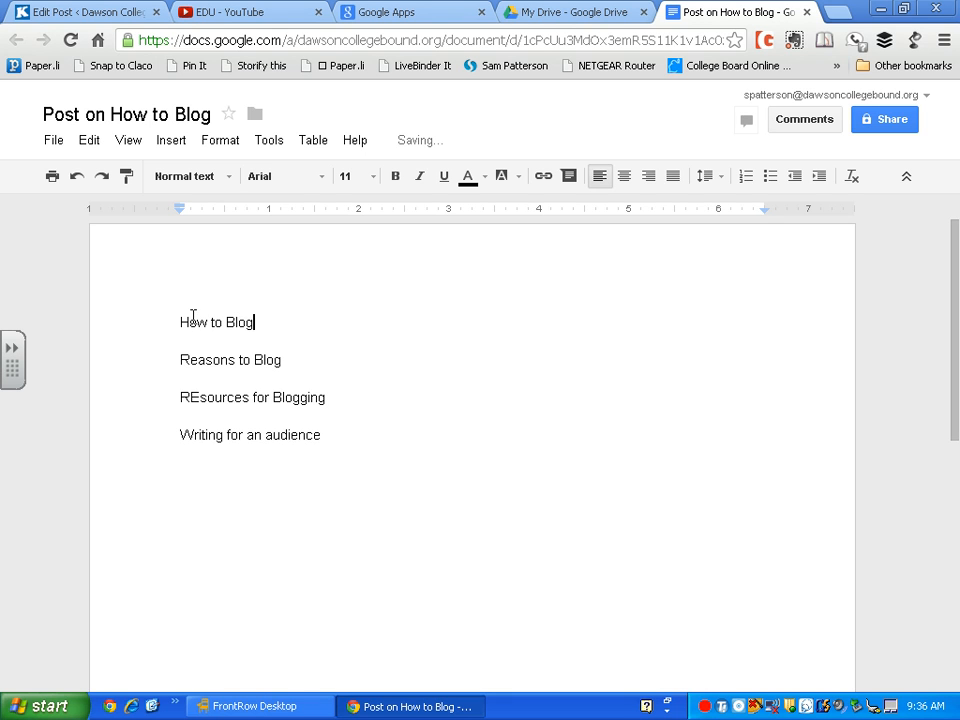
drag(255, 321, 181, 323)
click(226, 178)
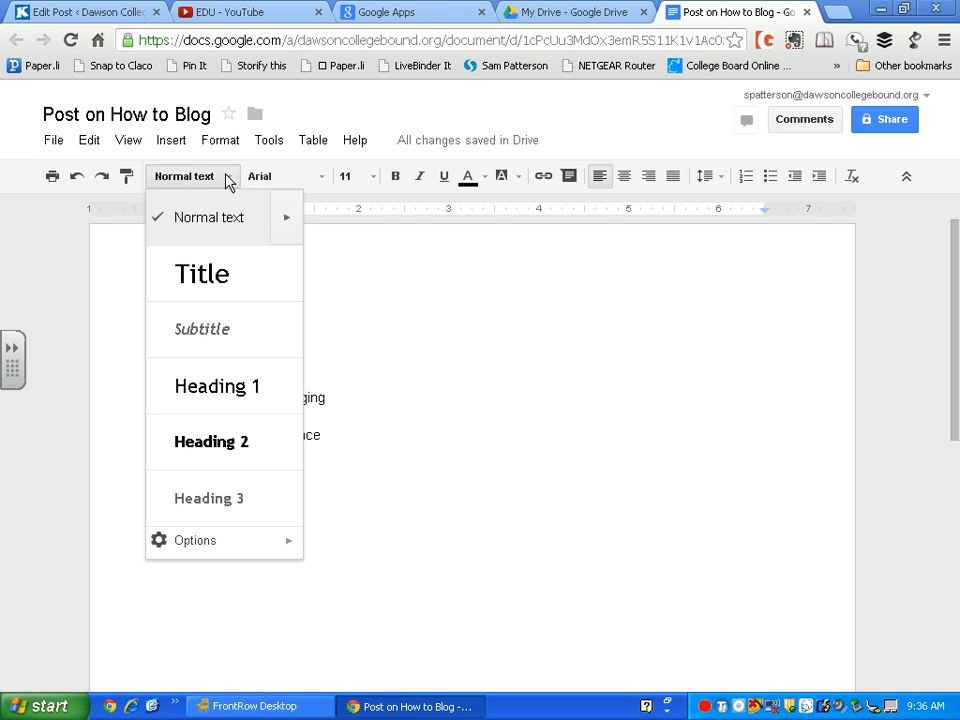
click(230, 300)
click(381, 336)
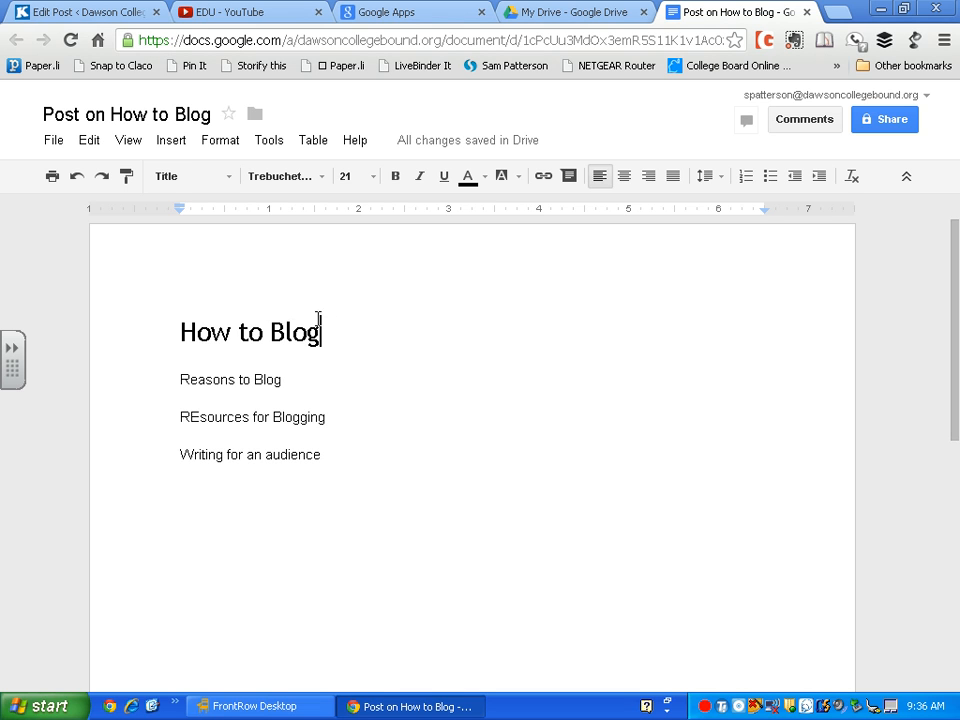
Make 'Reasons to Blog' Heading 1, correct 'REsources' to 'Resources', and make that line Heading 1
drag(296, 383, 137, 383)
click(227, 182)
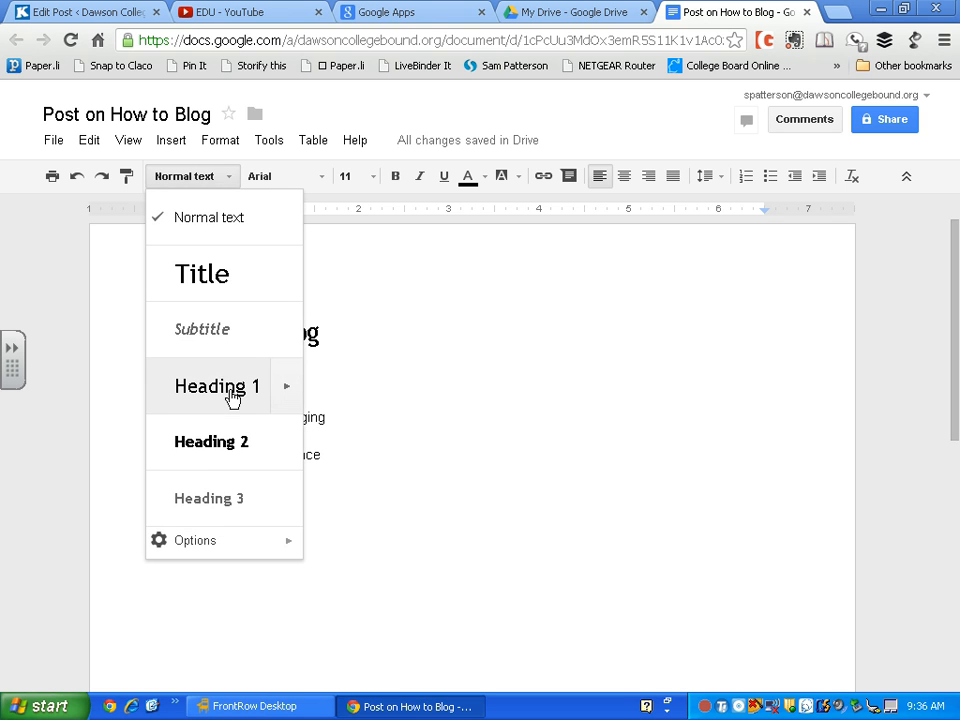
click(232, 394)
click(346, 443)
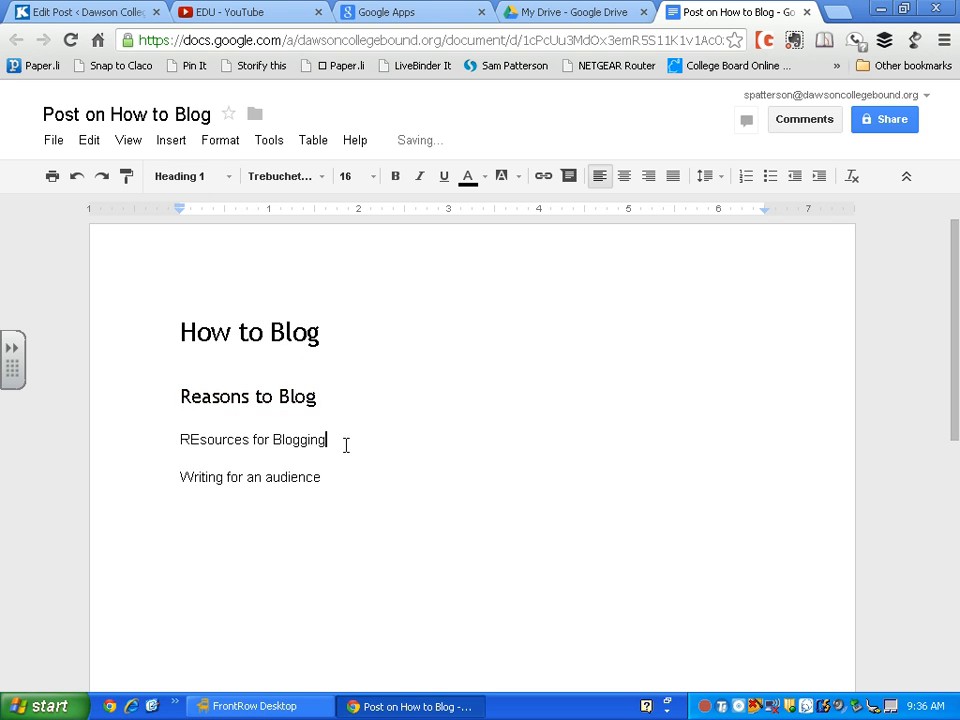
drag(346, 443, 156, 433)
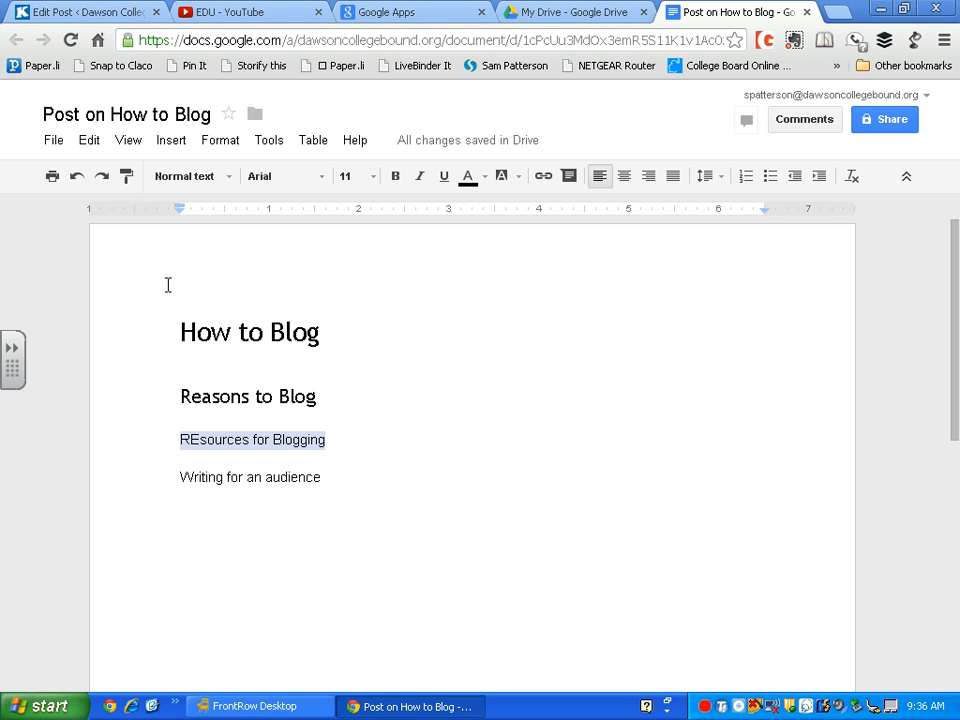
click(197, 440)
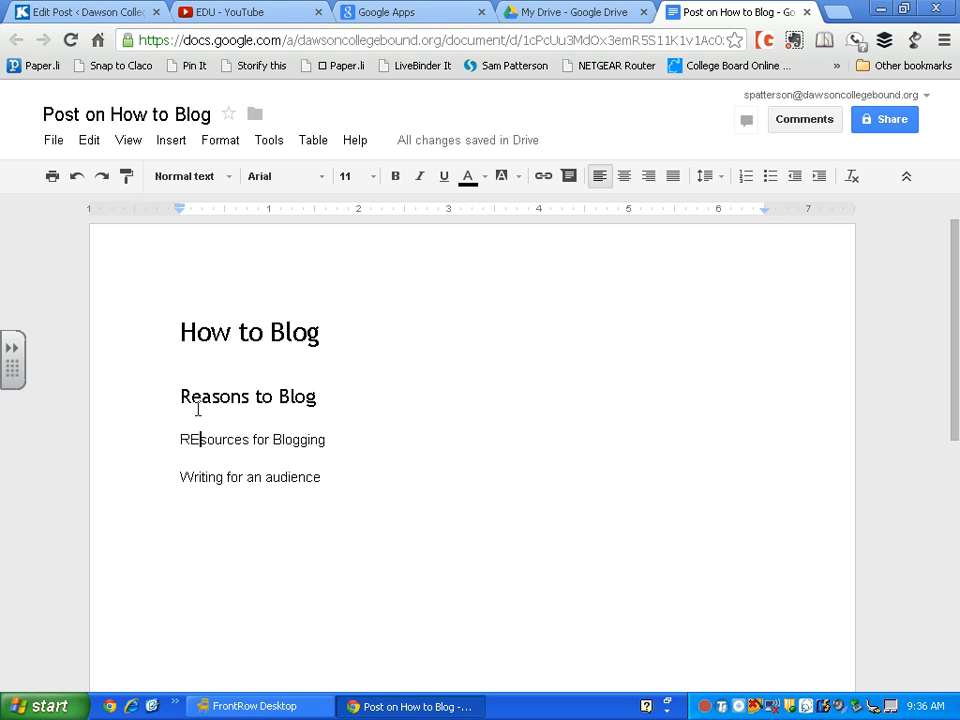
key(BackSpace)
text(e)
click(354, 446)
shift+click(150, 444)
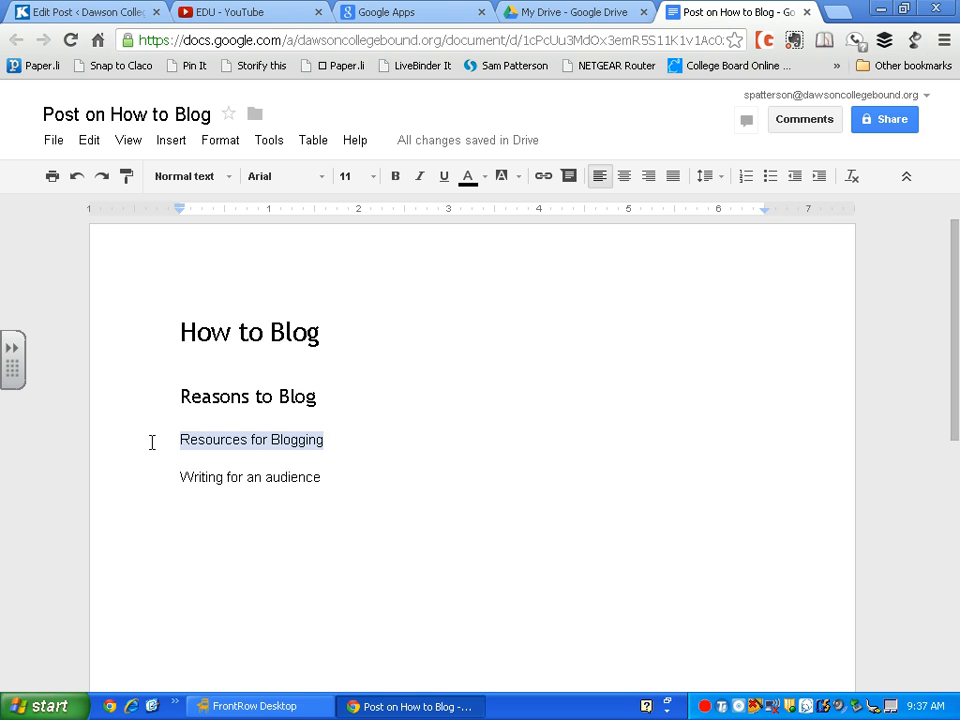
click(228, 178)
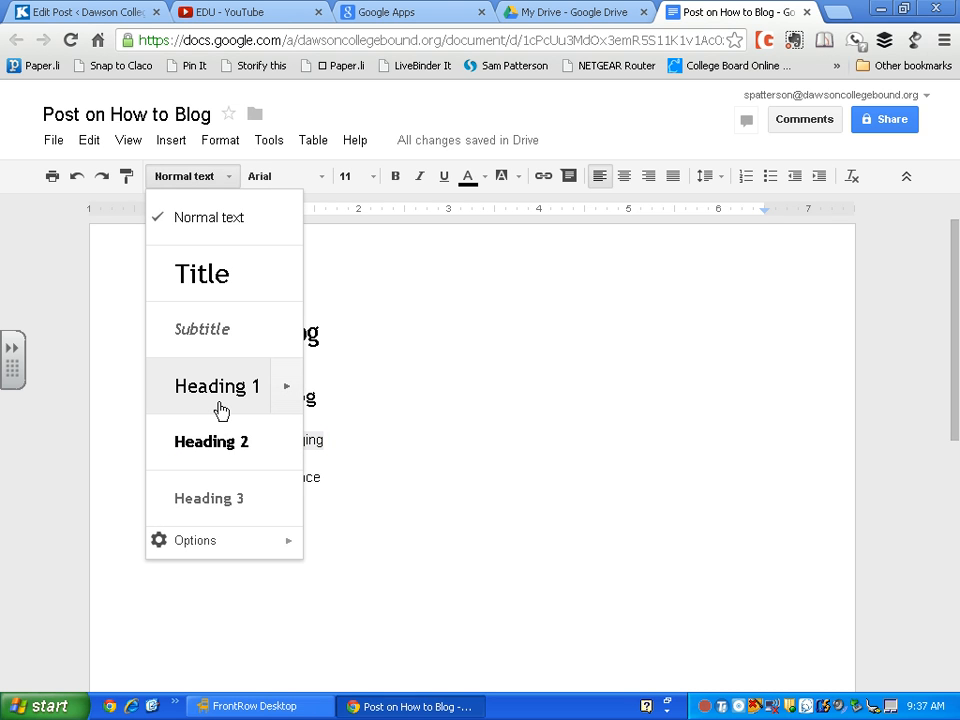
click(219, 404)
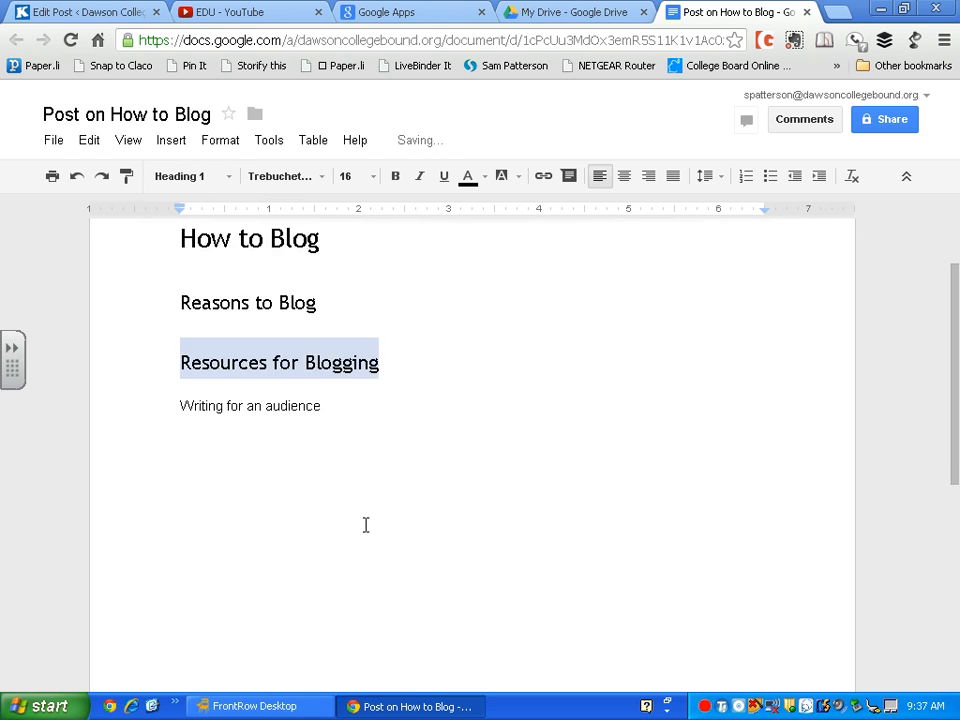
Make 'Writing for an audience' Heading 1 and start a new line under 'Reasons to Blog'
click(358, 514)
drag(342, 489, 181, 493)
click(226, 176)
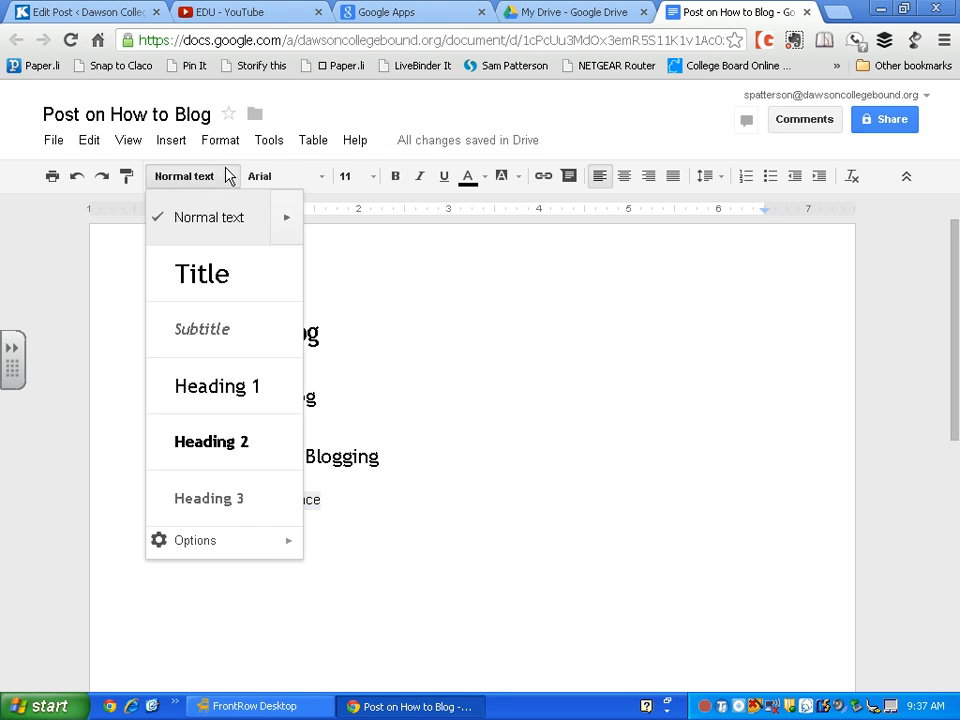
click(208, 383)
click(340, 389)
click(338, 344)
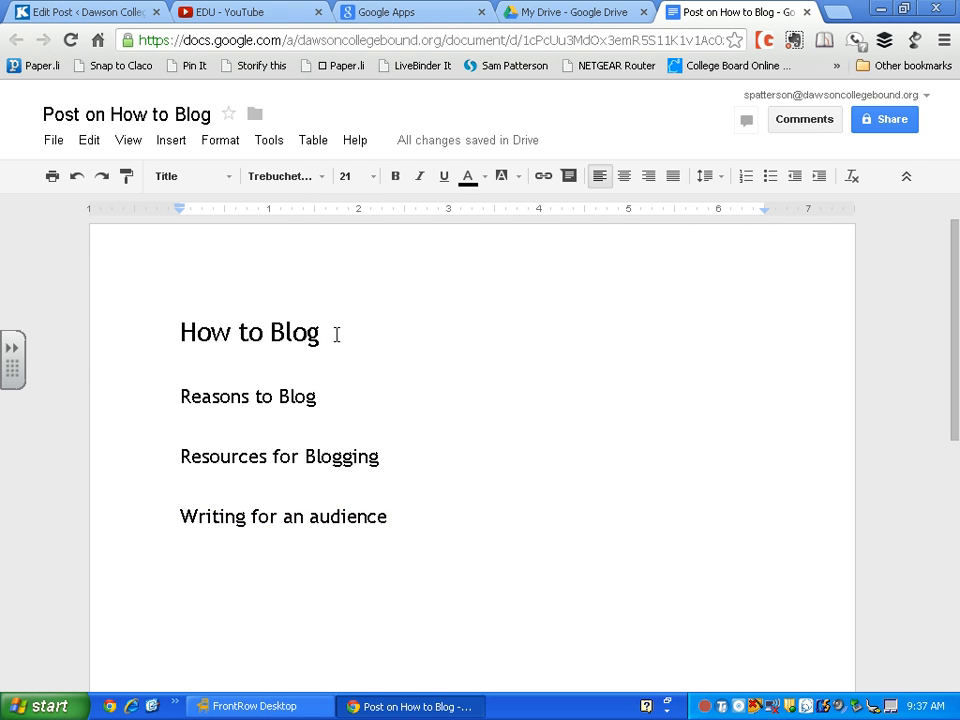
click(362, 393)
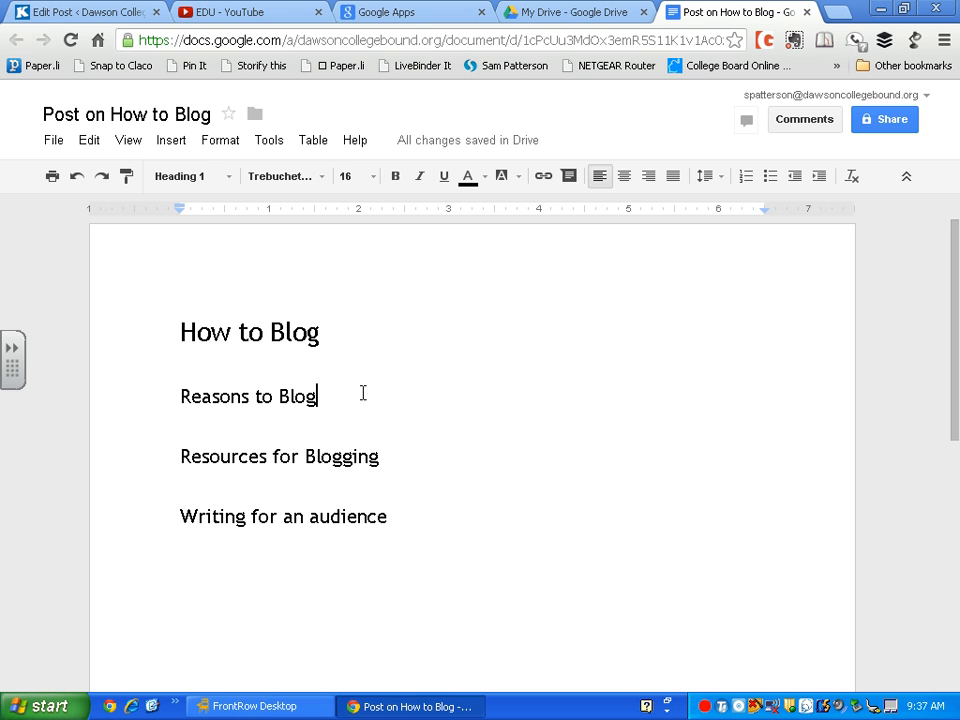
key(Return)
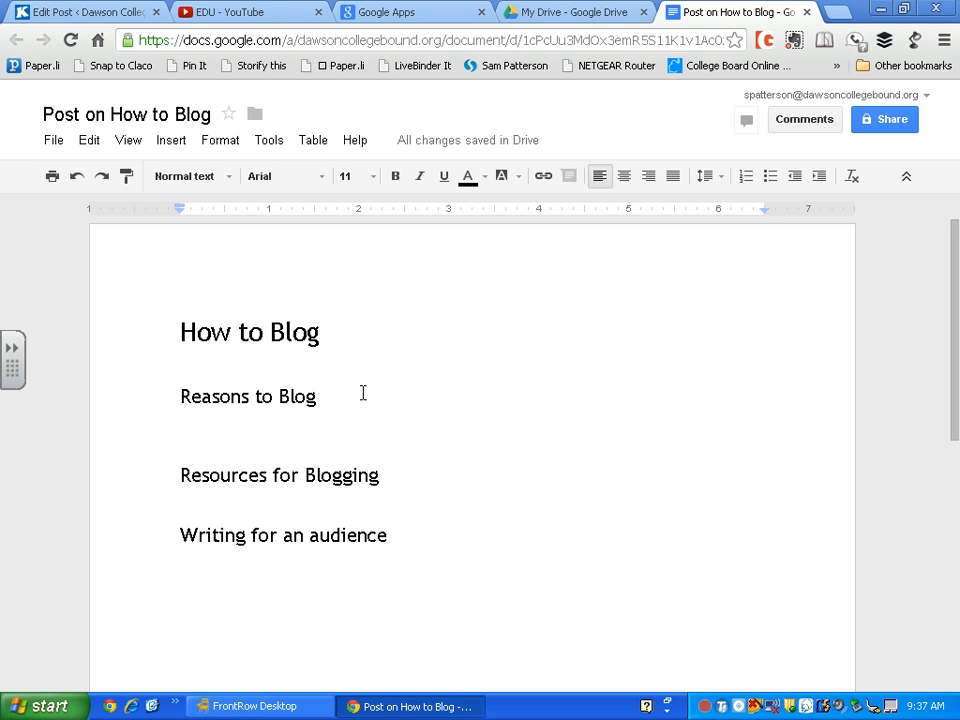
List 'For self reflection', 'To learn' and 'To explain something to others' under Reasons to Blog, with blank lines between
text(For your)
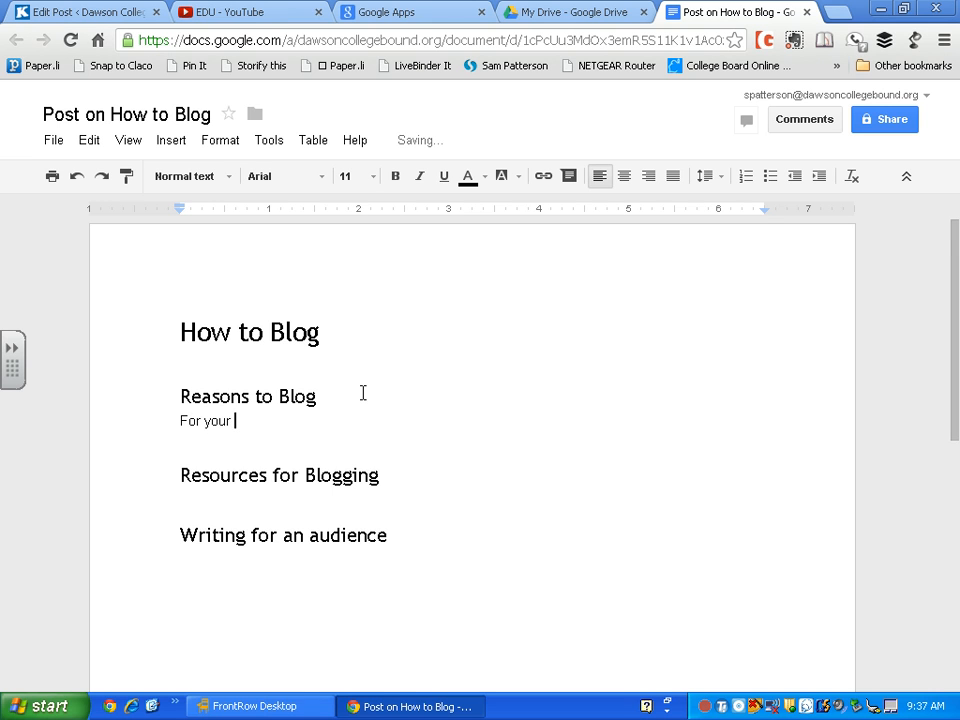
key(BackSpace)
key(BackSpace)
key(BackSpace)
key(BackSpace)
key(BackSpace)
text(lf reflection)
key(Return)
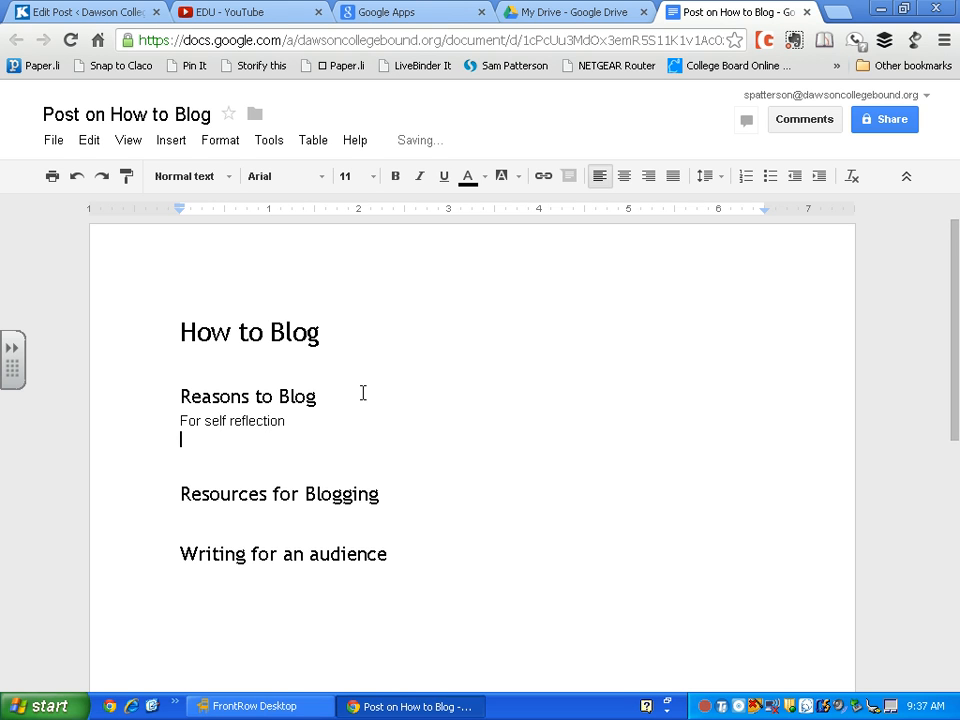
text(To learn)
key(Return)
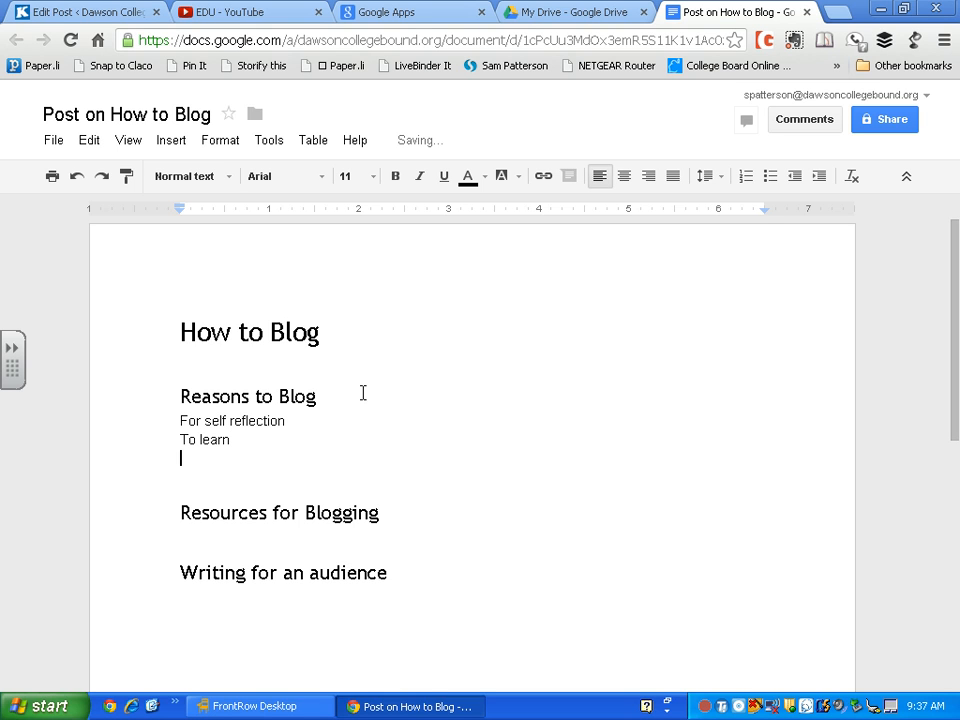
text(To explain some)
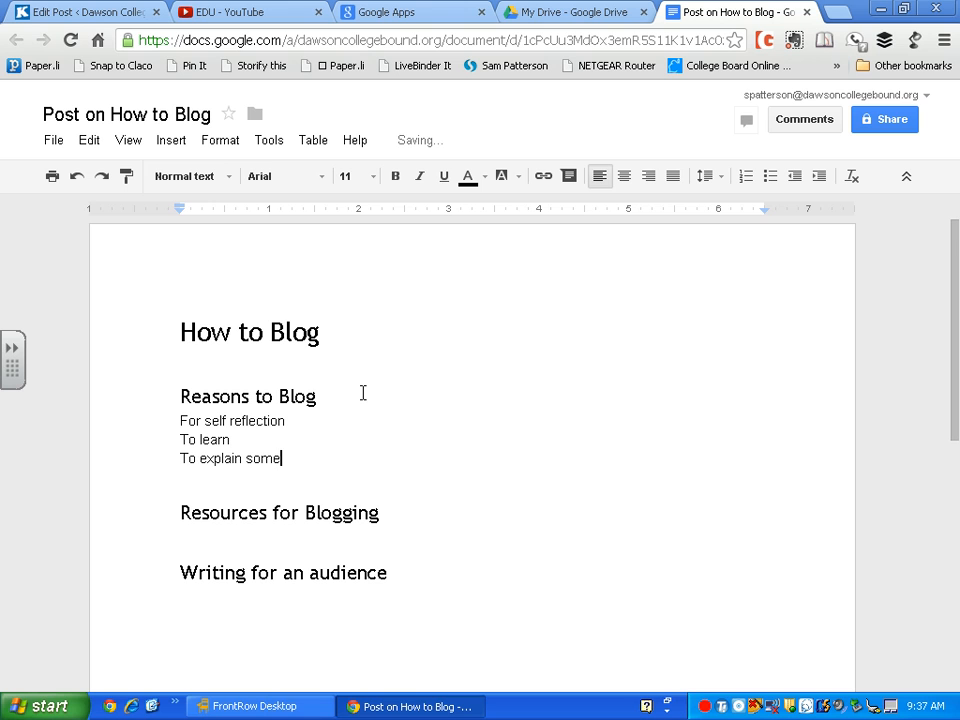
text(thing to others)
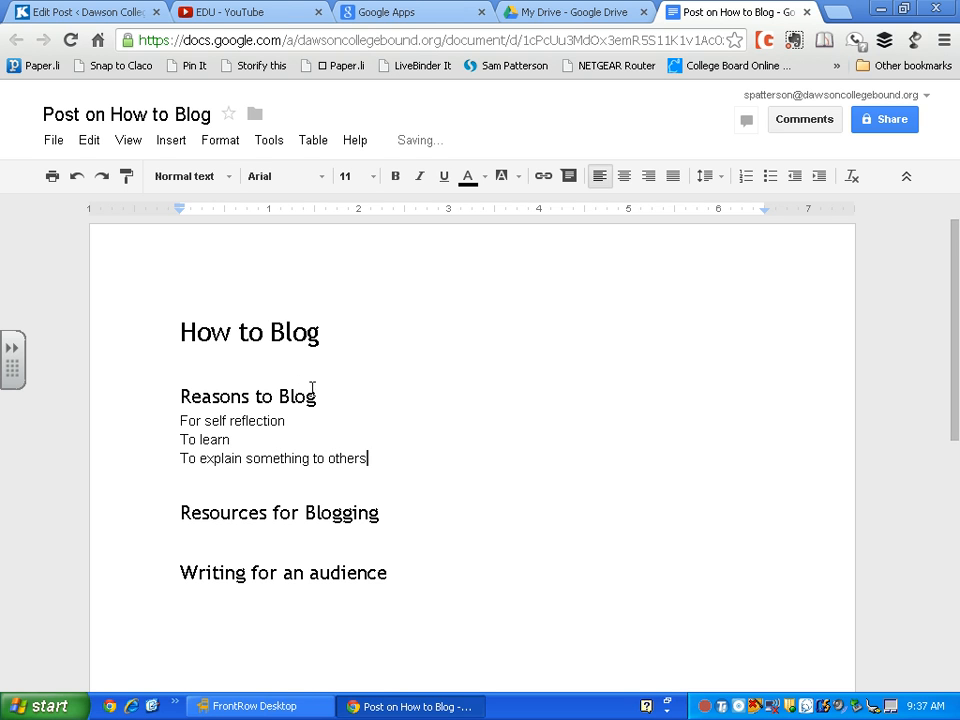
key(Return)
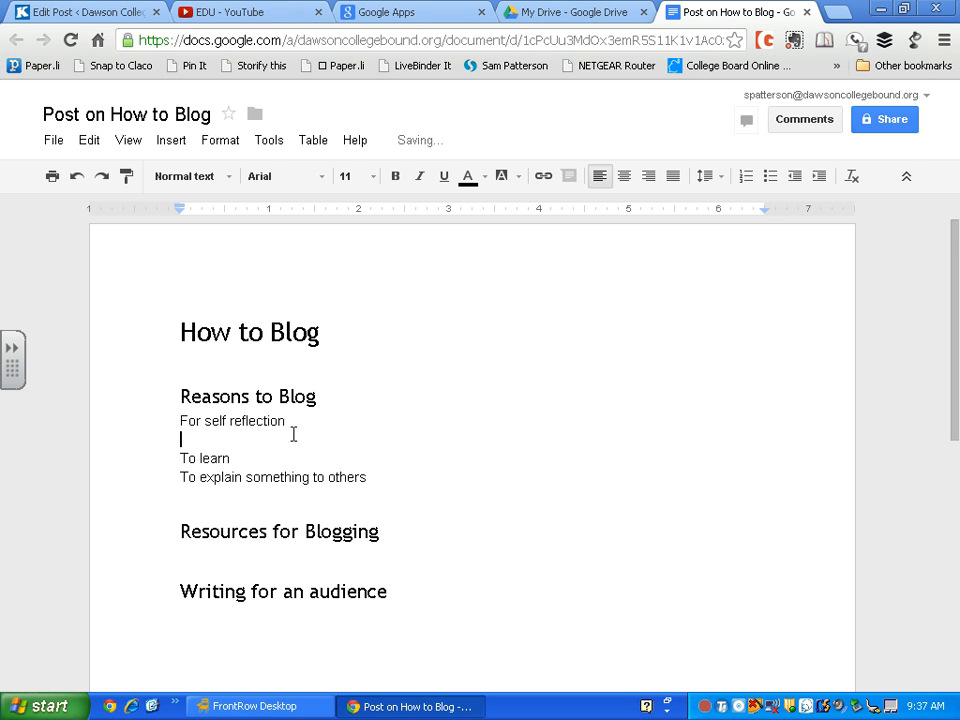
click(279, 458)
key(Return)
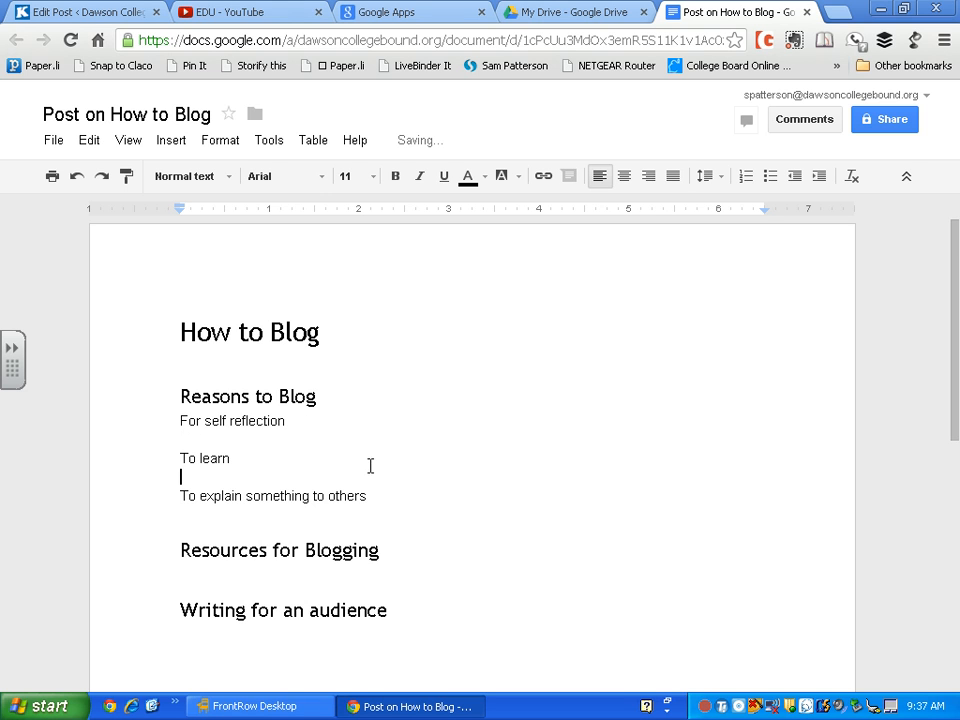
Apply Heading 2 to 'For self reflection', 'To learn' and 'To explain something to others'
drag(304, 429, 155, 417)
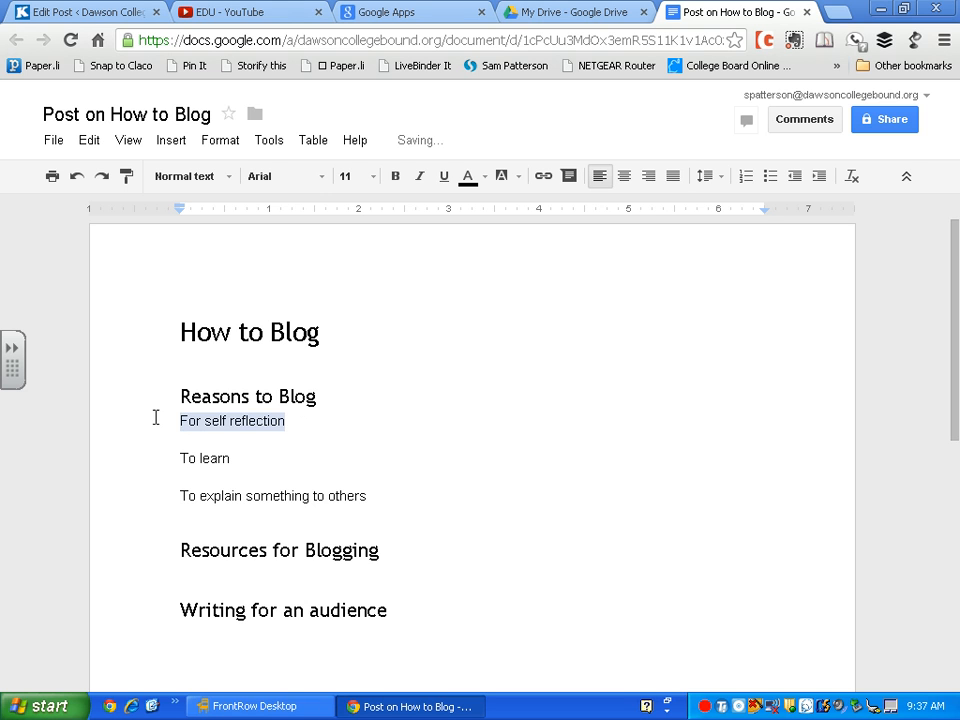
click(218, 178)
click(229, 441)
click(265, 455)
drag(231, 476, 169, 454)
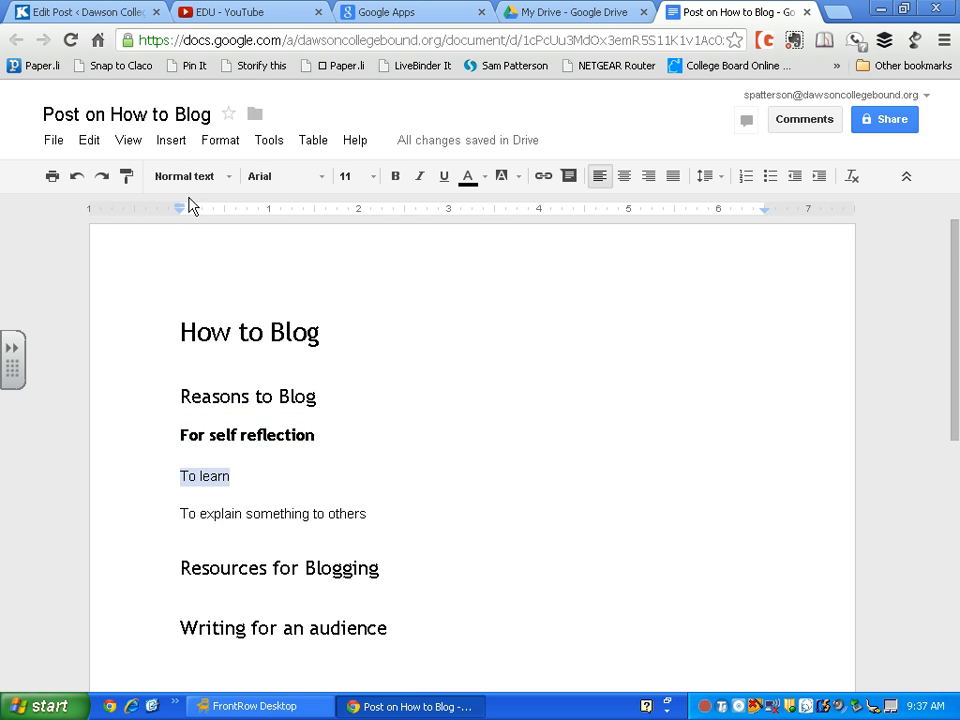
click(226, 180)
click(210, 428)
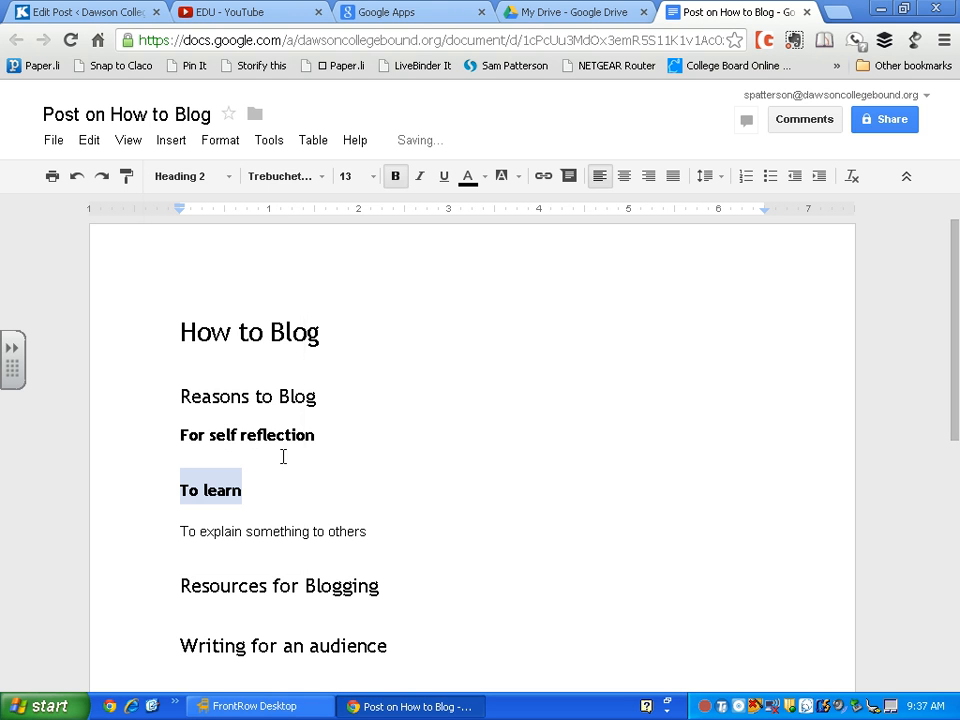
click(378, 512)
drag(372, 531, 180, 529)
click(221, 180)
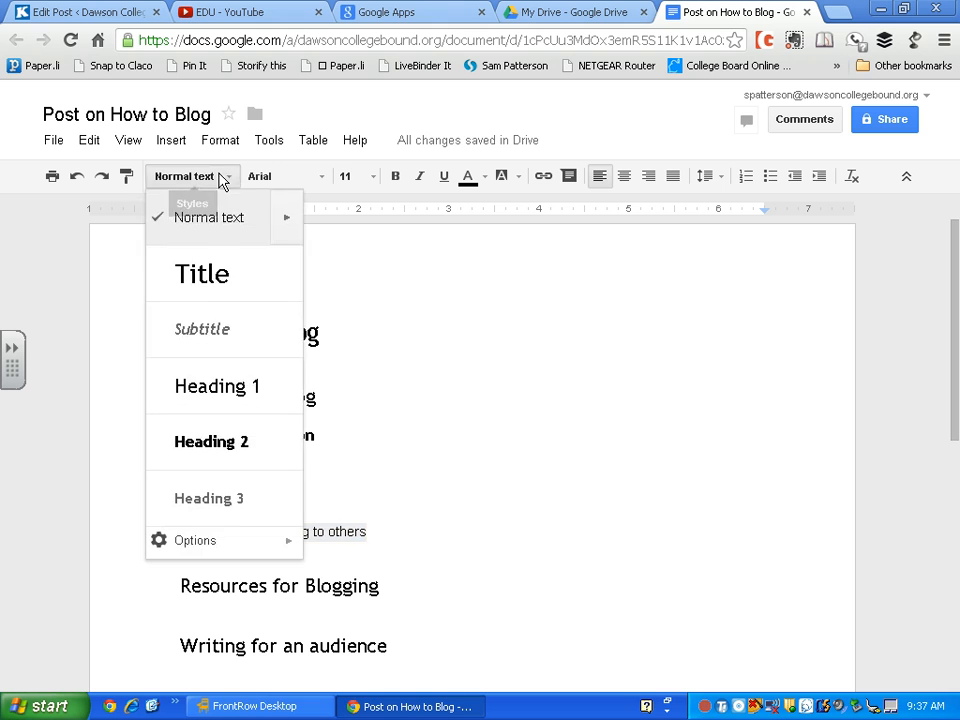
click(217, 440)
click(448, 530)
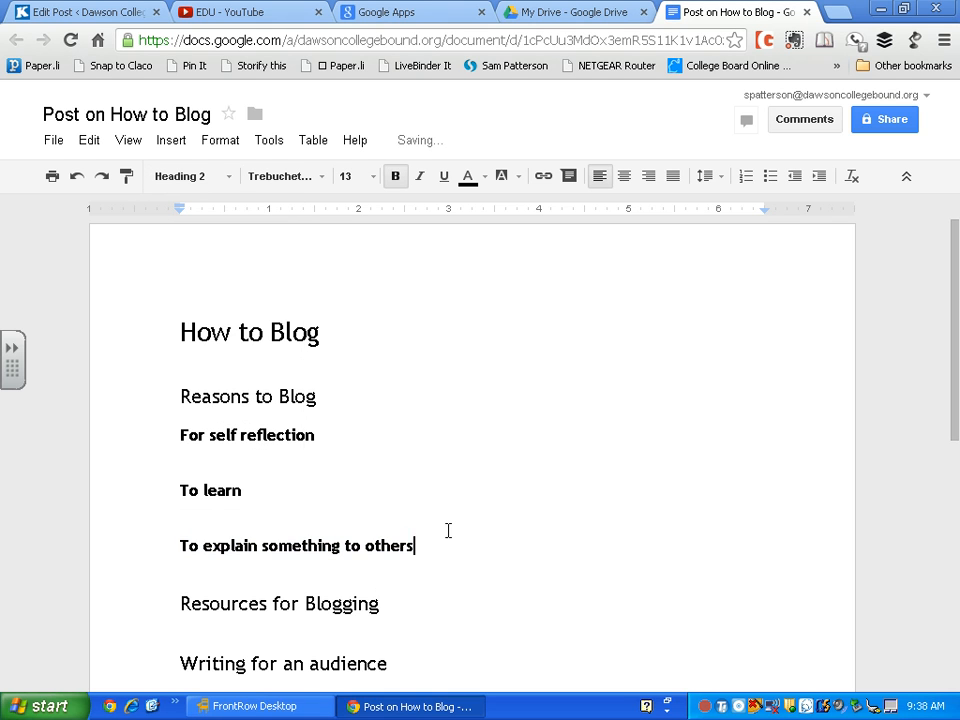
scroll(448, 526, down, 1)
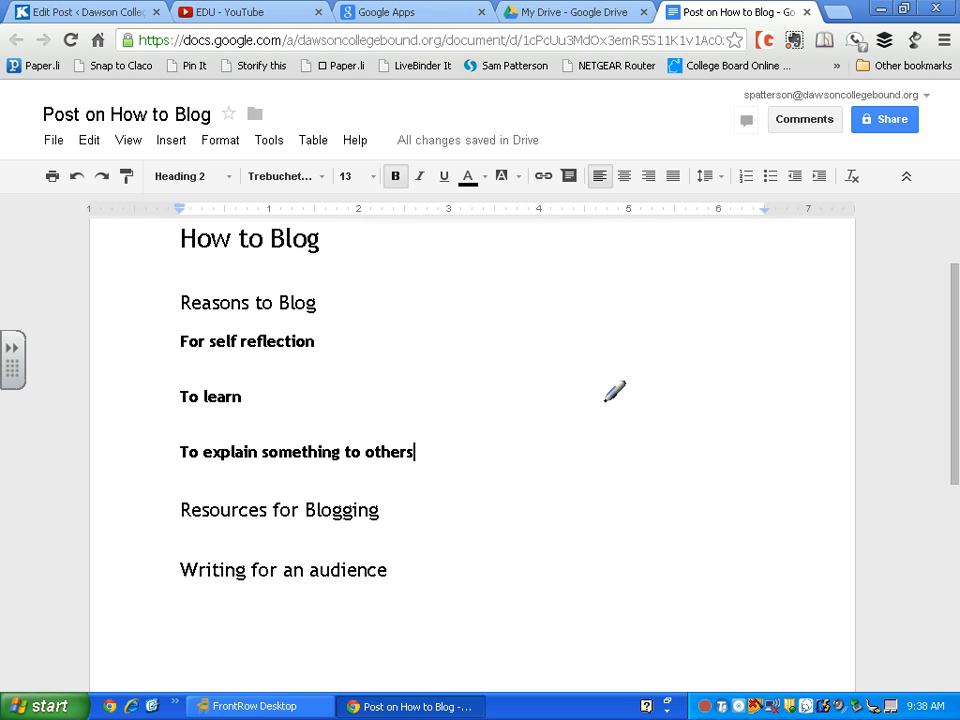
mouse_move(221, 93)
mouse_down()
mouse_move(13, 103)
mouse_move(165, 82)
mouse_up()
mouse_move(42, 290)
mouse_down()
mouse_move(86, 190)
mouse_move(89, 217)
mouse_up()
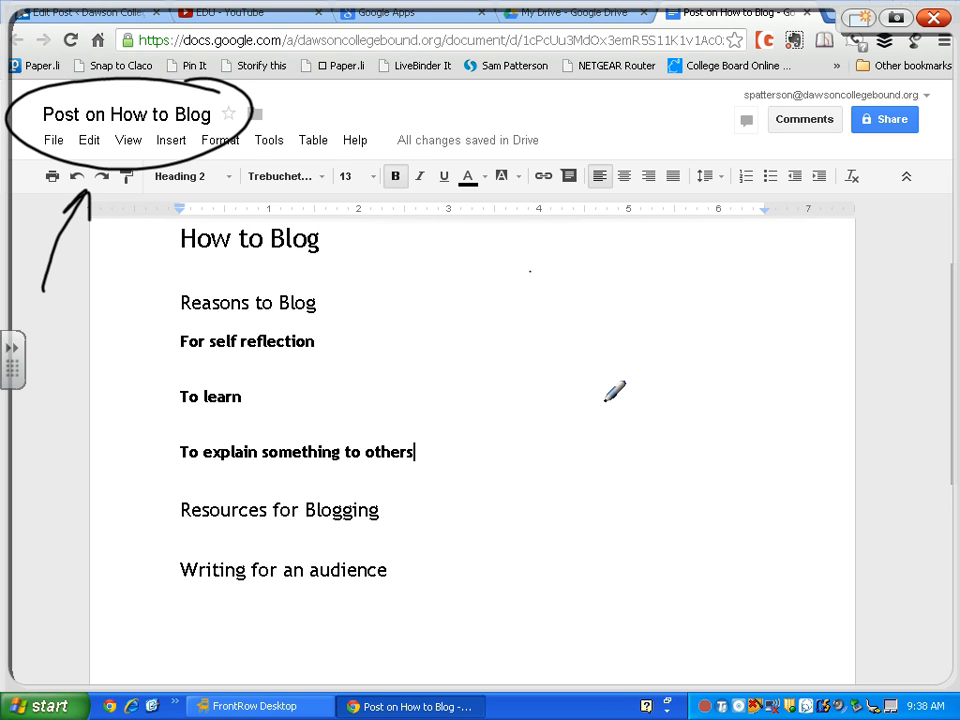
drag(347, 233, 531, 270)
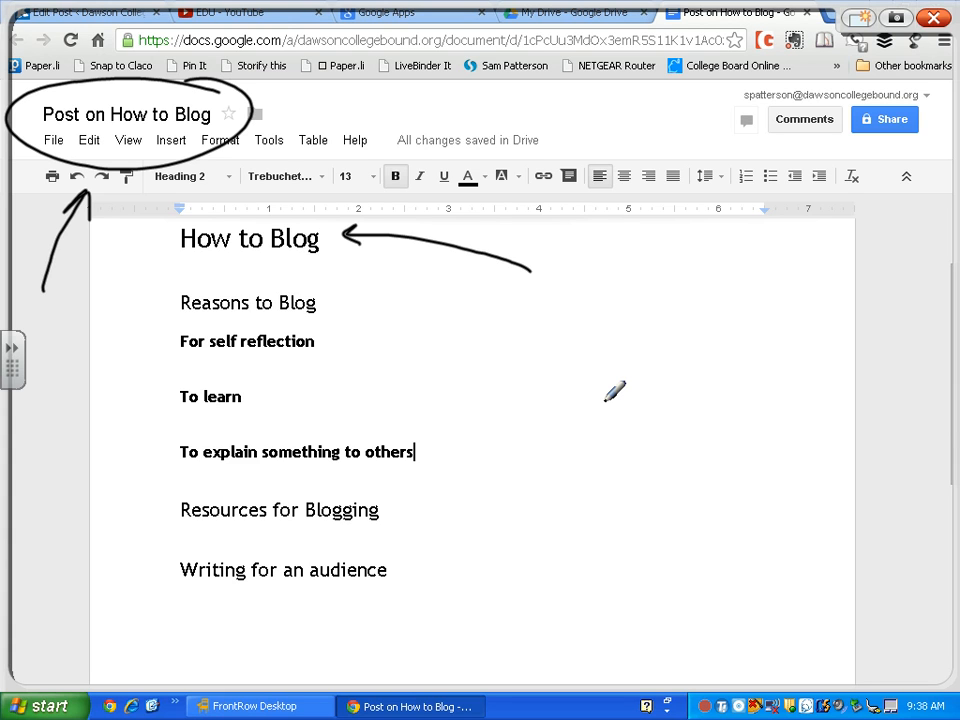
drag(403, 573, 397, 586)
drag(394, 566, 402, 575)
drag(461, 595, 362, 583)
mouse_move(526, 268)
mouse_down()
mouse_move(403, 234)
mouse_move(448, 250)
mouse_move(242, 171)
mouse_move(64, 253)
mouse_move(257, 107)
mouse_move(82, 107)
mouse_move(40, 70)
mouse_move(215, 82)
mouse_move(71, 91)
mouse_move(155, 194)
mouse_move(120, 144)
mouse_up()
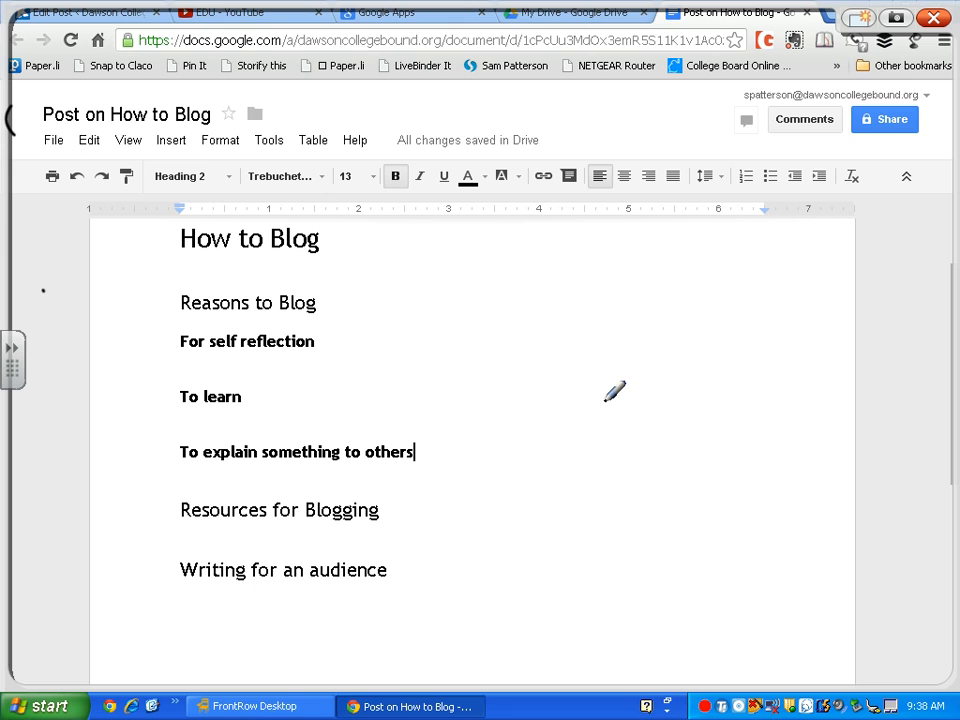
Write roman numerals I–III beside the sections and letters B and C beside the subpoints in green ink
mouse_move(338, 311)
mouse_down()
mouse_move(367, 306)
mouse_move(372, 343)
mouse_move(373, 334)
mouse_up()
drag(363, 378, 358, 390)
drag(434, 442, 445, 457)
drag(405, 495, 407, 528)
mouse_move(420, 490)
mouse_down()
mouse_move(421, 516)
mouse_move(440, 488)
mouse_up()
drag(398, 528, 443, 522)
mouse_move(412, 560)
mouse_down()
mouse_move(408, 600)
mouse_move(452, 593)
mouse_up()
drag(405, 563, 470, 556)
drag(405, 606, 474, 598)
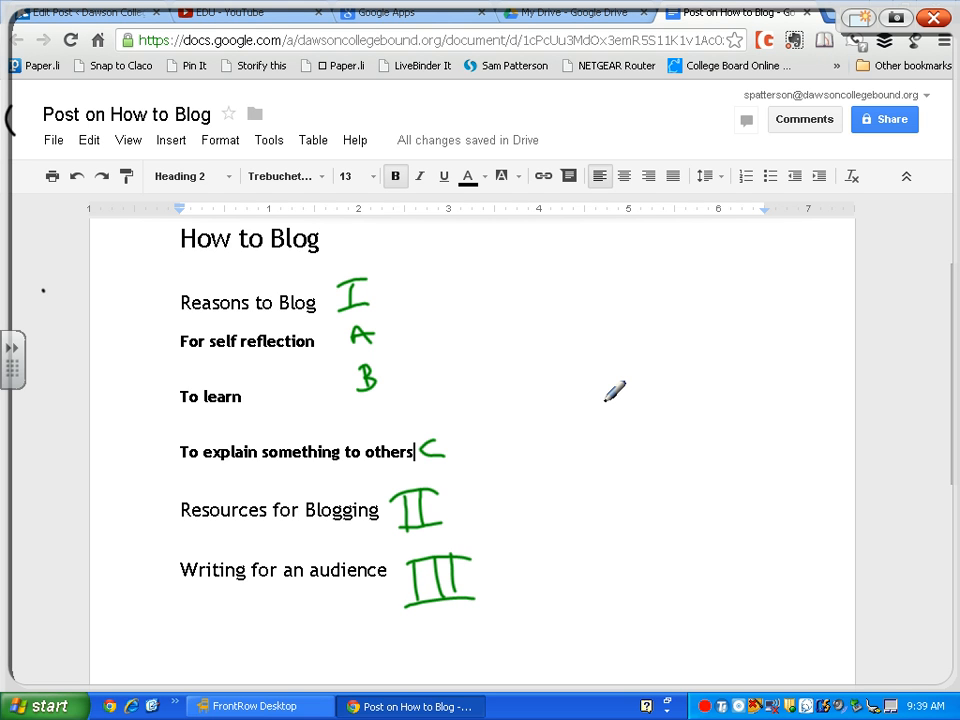
Draw green arrows showing the subpoints nest under Reasons to Blog
mouse_move(484, 265)
mouse_down()
mouse_move(485, 311)
mouse_move(458, 321)
mouse_up()
mouse_move(515, 315)
mouse_down()
mouse_move(513, 343)
mouse_move(477, 374)
mouse_move(491, 388)
mouse_up()
drag(463, 317, 463, 335)
mouse_move(517, 409)
mouse_down()
mouse_move(470, 446)
mouse_move(480, 459)
mouse_up()
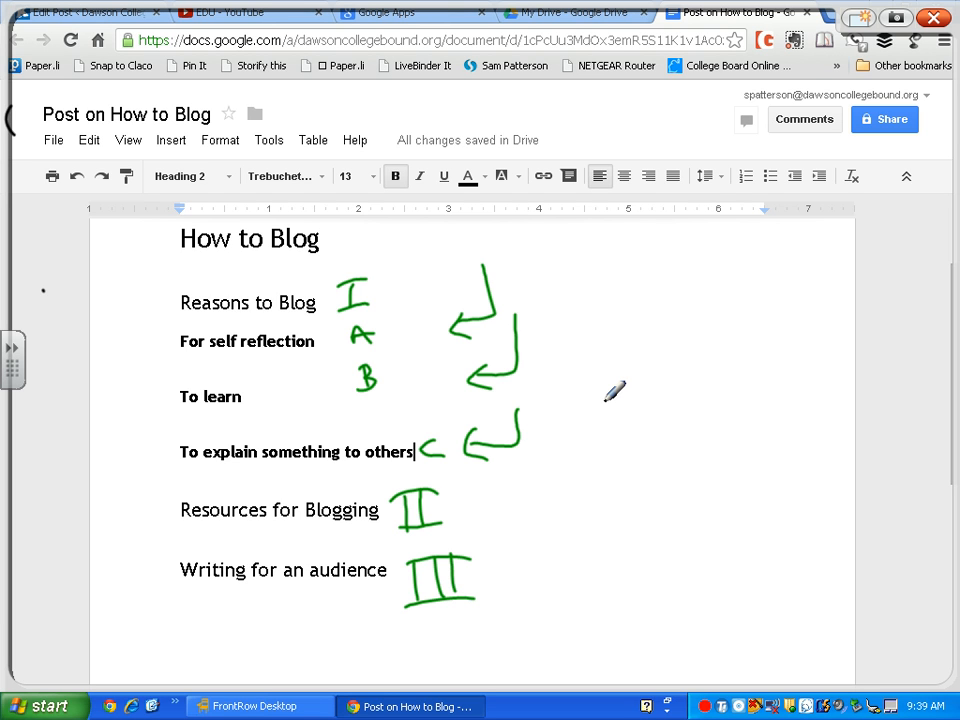
Circle the paragraph style box and label the lines Title, Header and H2 in the margin
mouse_move(205, 143)
mouse_down()
mouse_move(150, 152)
mouse_move(180, 206)
mouse_move(222, 140)
mouse_up()
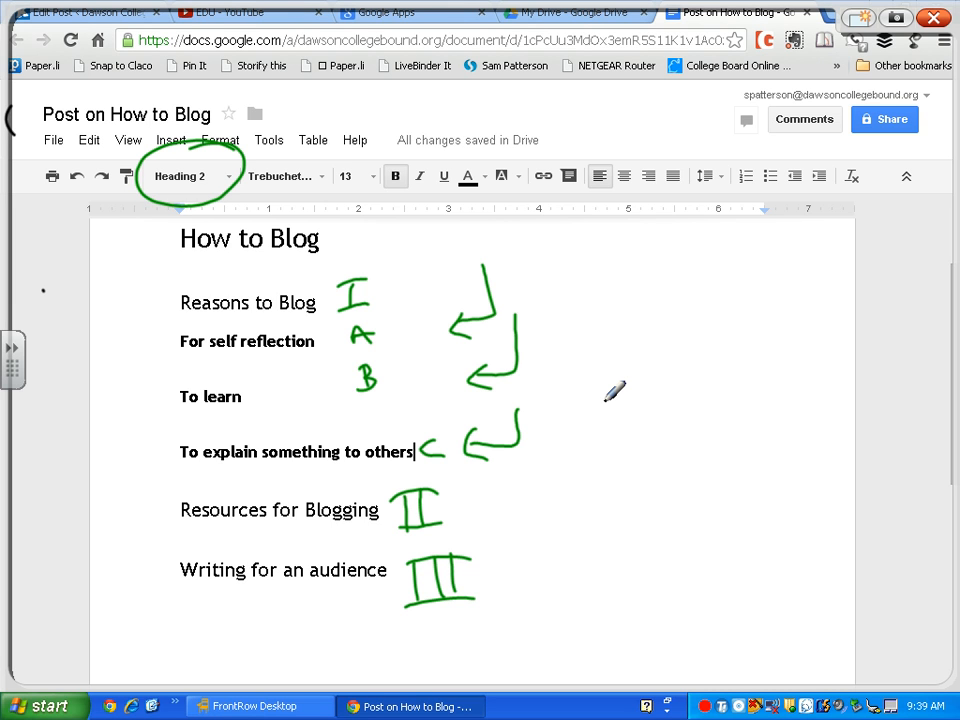
drag(68, 241, 107, 229)
drag(85, 236, 92, 268)
drag(127, 232, 130, 263)
mouse_move(119, 247)
mouse_down()
mouse_move(141, 243)
mouse_move(152, 258)
mouse_move(178, 242)
mouse_up()
mouse_move(101, 297)
mouse_down()
mouse_move(100, 323)
mouse_move(106, 309)
mouse_up()
drag(108, 310, 164, 282)
drag(112, 342, 109, 375)
mouse_move(124, 340)
mouse_down()
mouse_move(121, 372)
mouse_move(156, 357)
mouse_up()
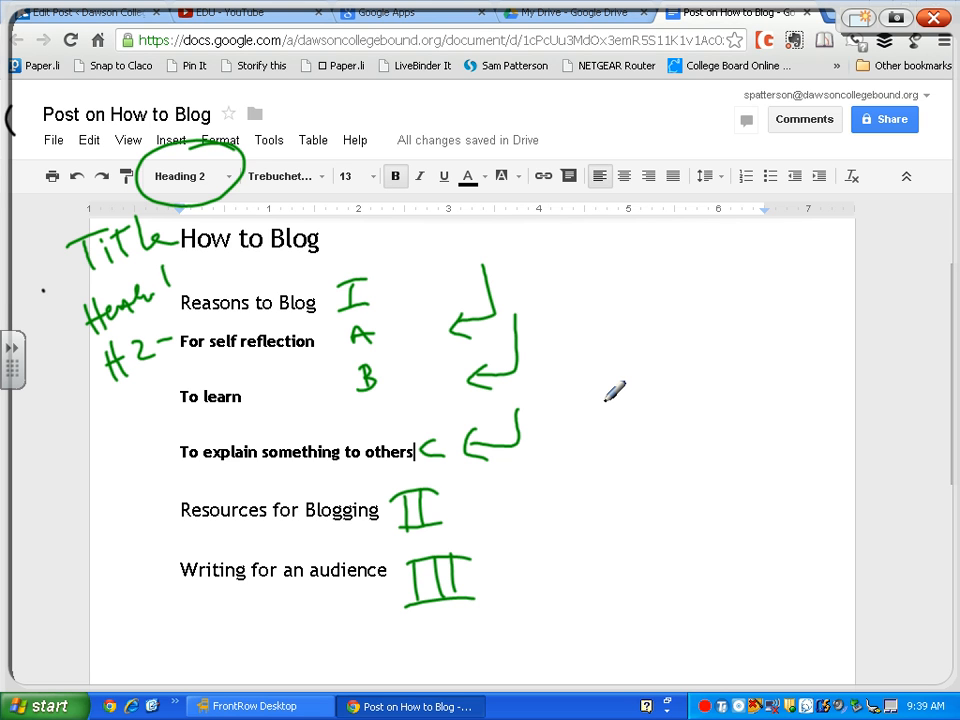
mouse_move(110, 398)
mouse_down()
mouse_move(108, 434)
mouse_move(124, 412)
mouse_up()
mouse_move(126, 397)
mouse_down()
mouse_move(125, 430)
mouse_move(176, 404)
mouse_up()
mouse_move(128, 445)
mouse_down()
mouse_move(127, 470)
mouse_move(152, 455)
mouse_up()
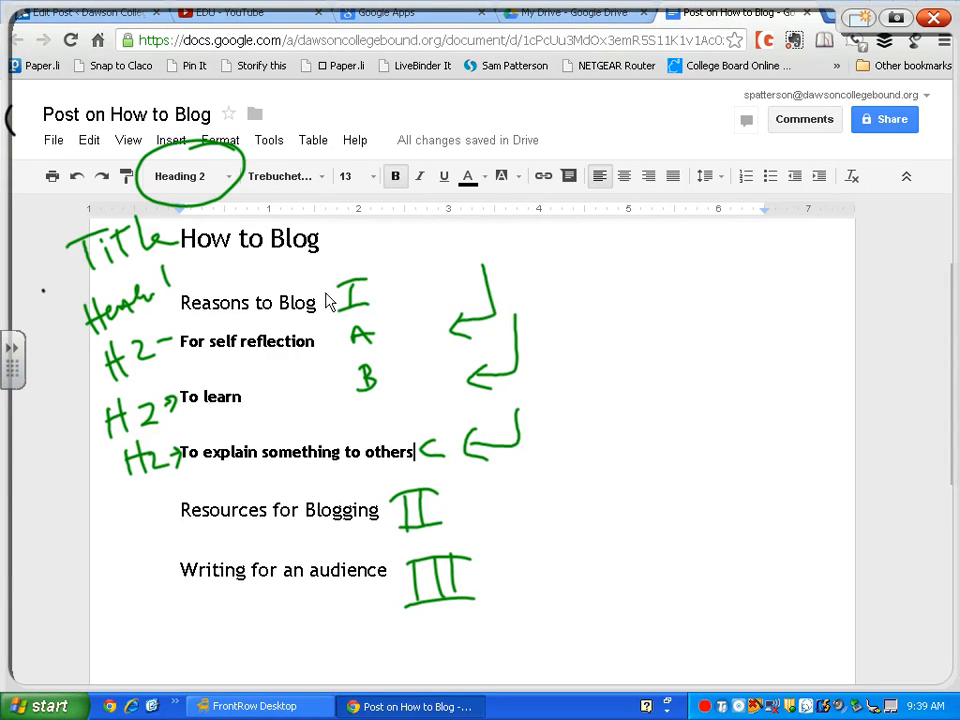
Close the ink layer to clear the green drawings
right_click(327, 195)
click(403, 282)
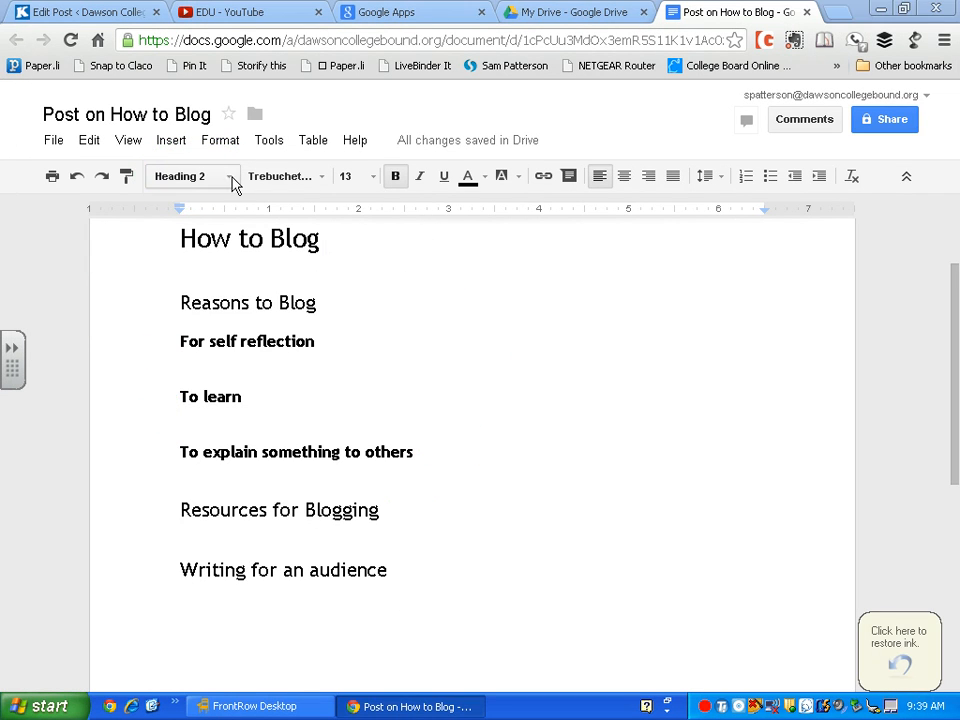
click(231, 182)
Add 'Many people blog just like I use to journal, as a means of self-reflection' below 'For self reflection'
click(377, 336)
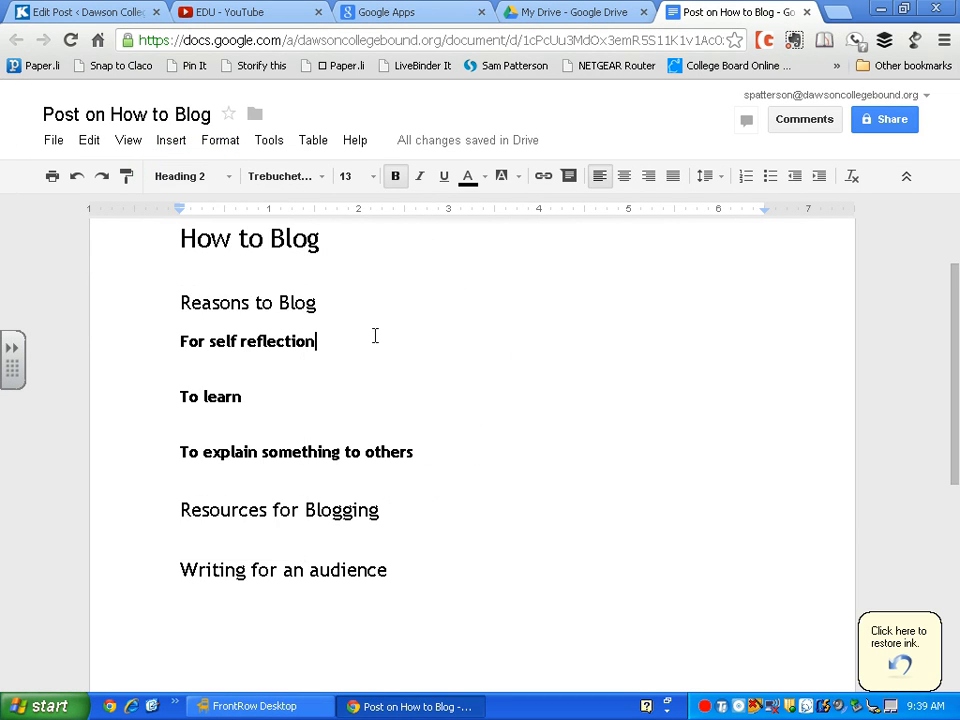
key(Return)
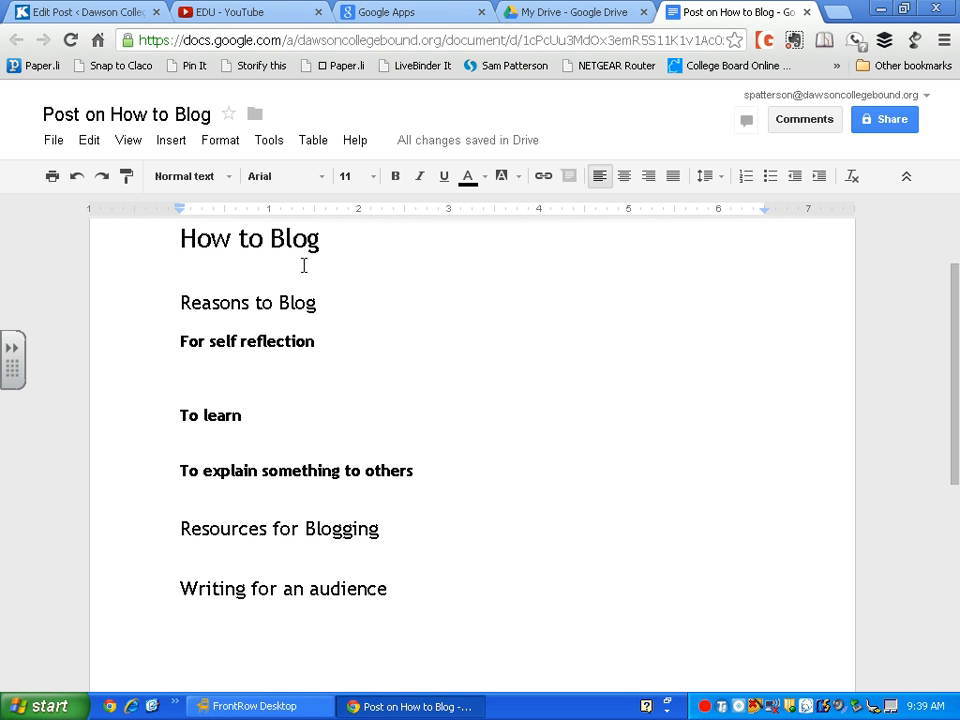
text(Mo)
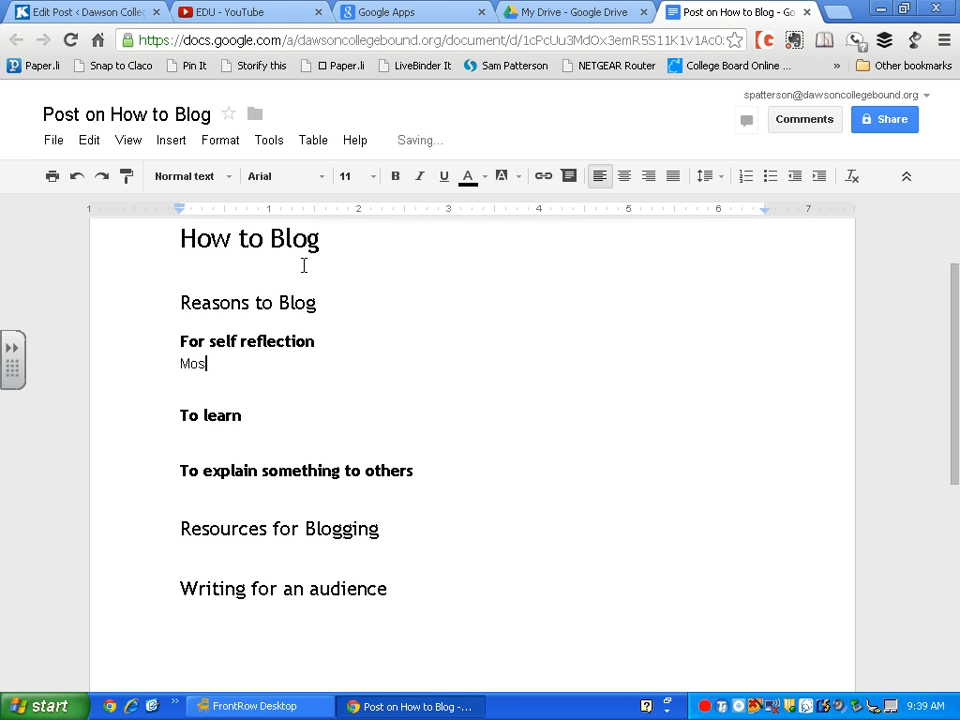
key(BackSpace)
text(any people blog )
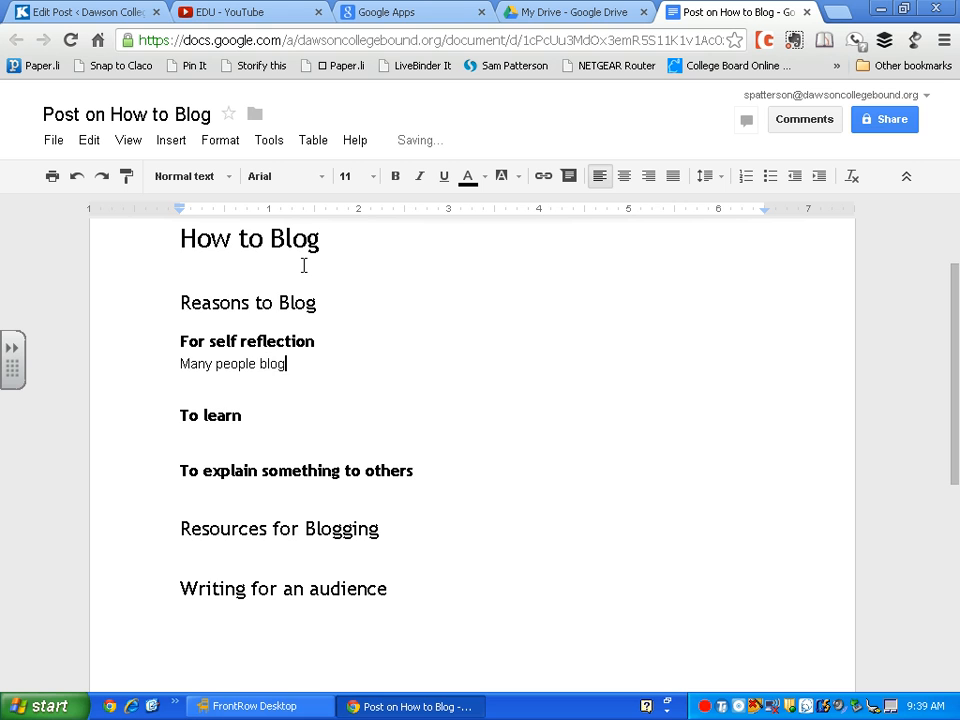
text(just like)
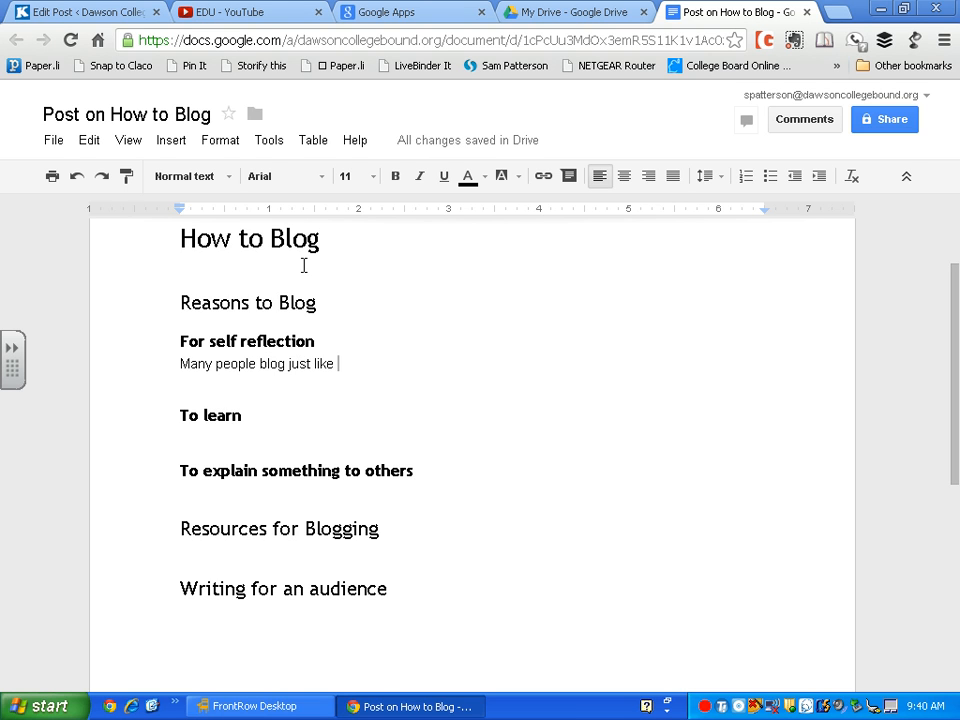
text( I use to journal, as a means of self reflection)
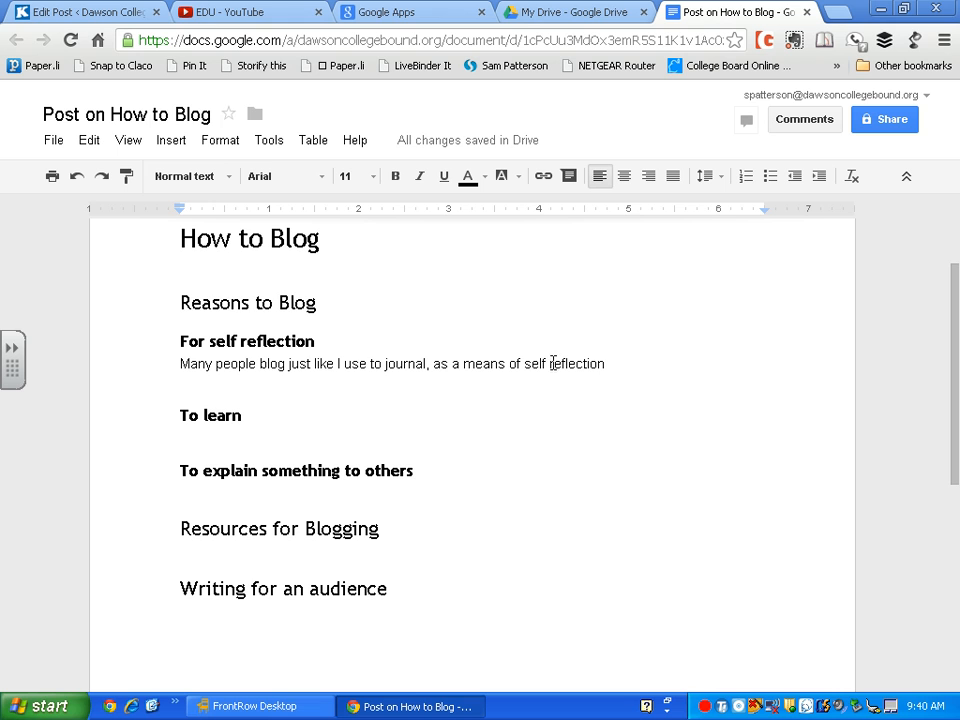
key(BackSpace)
text(-)
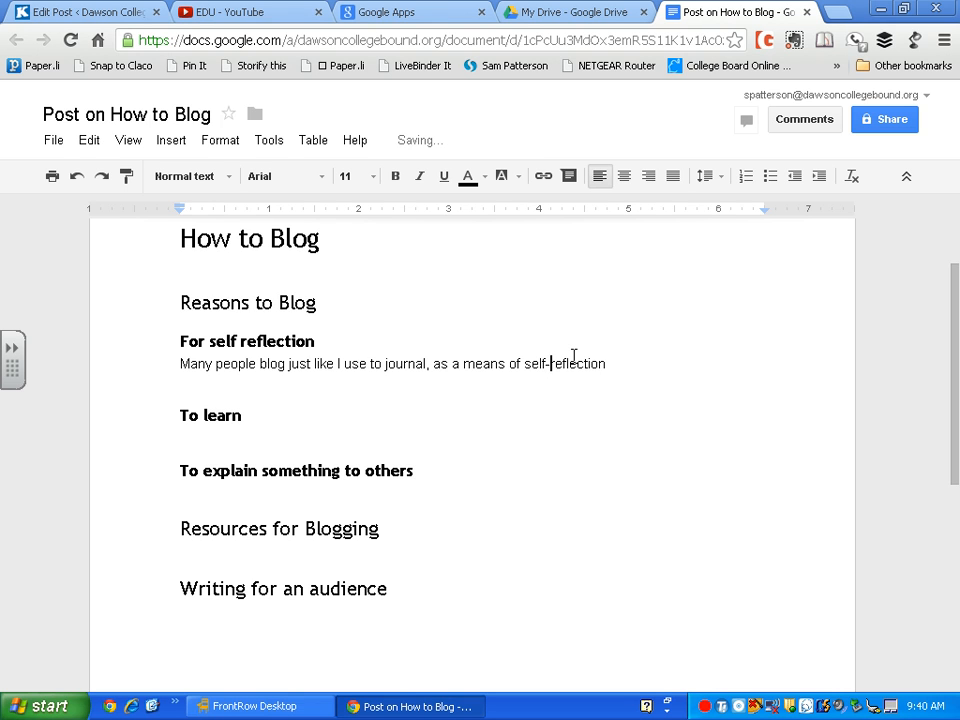
Hyphenate the subheading to read 'For self-reflection'
click(240, 341)
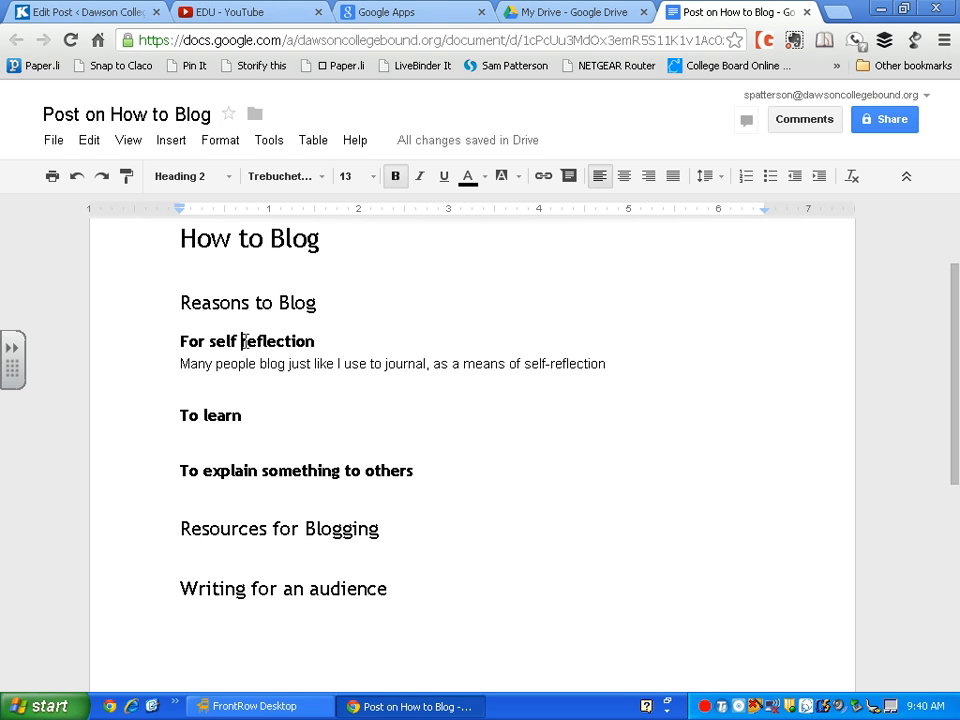
key(BackSpace)
text(-)
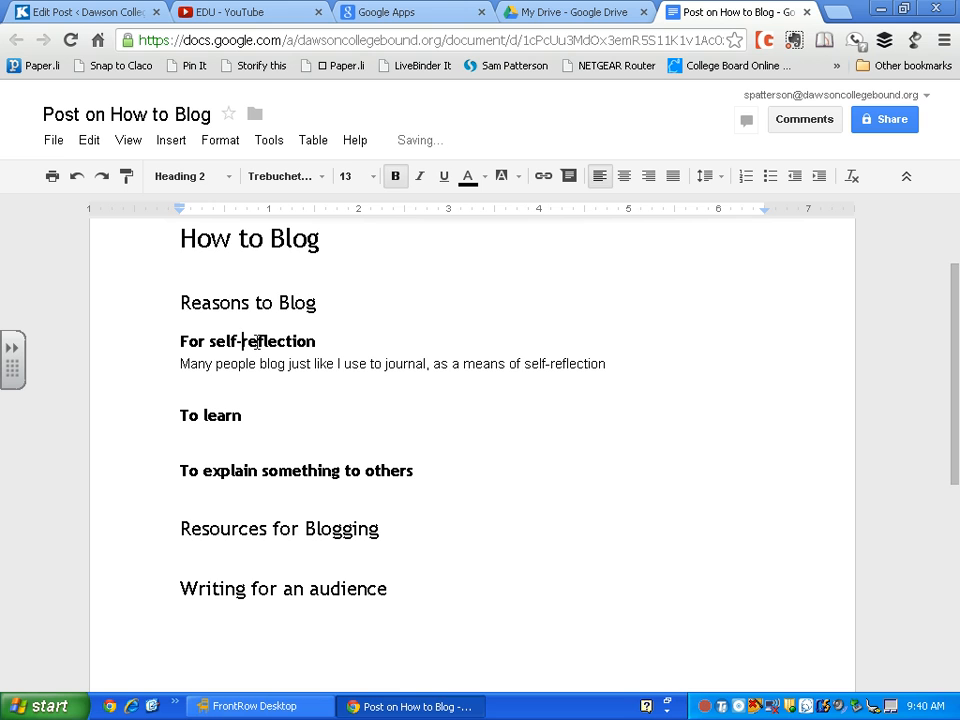
click(634, 362)
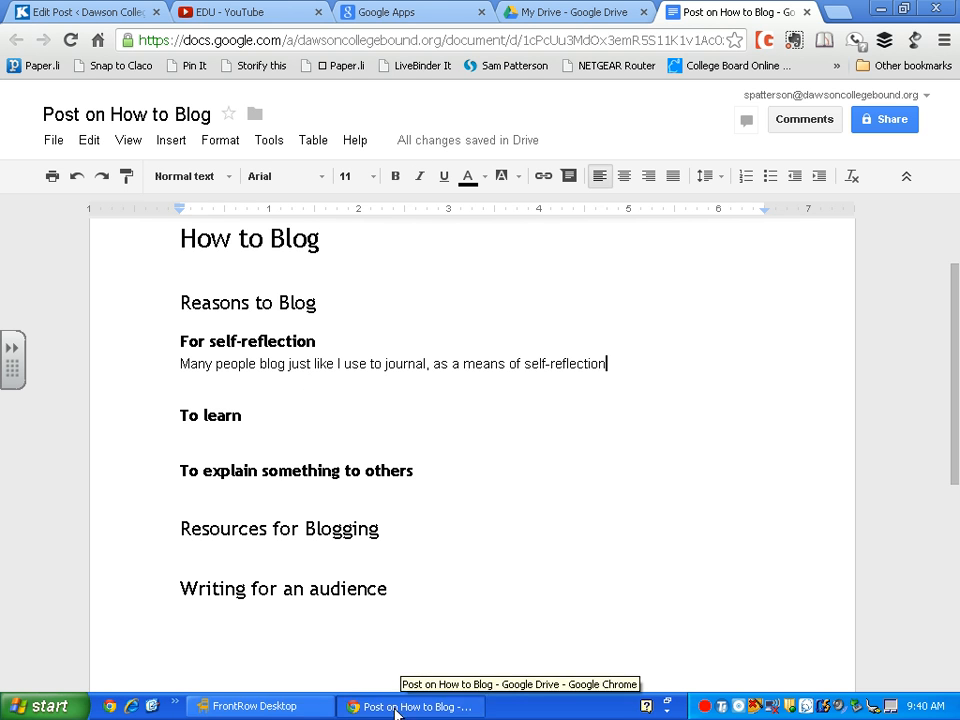
Bring the FrontRow Desktop recorder window to the front and reposition it on screen
click(313, 708)
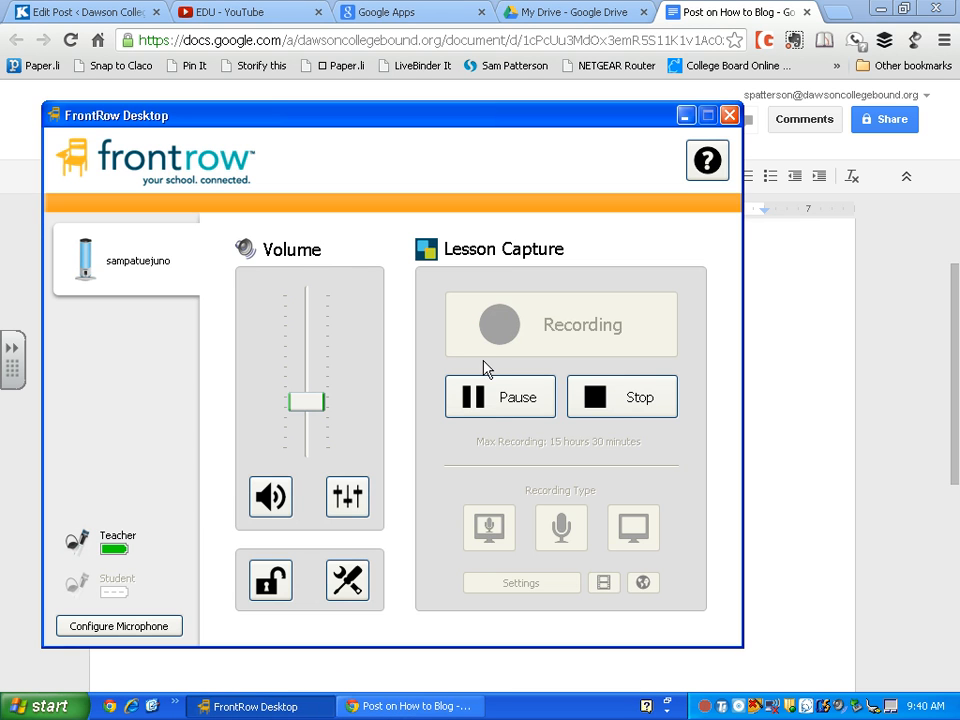
drag(440, 122, 662, 279)
drag(590, 263, 487, 215)
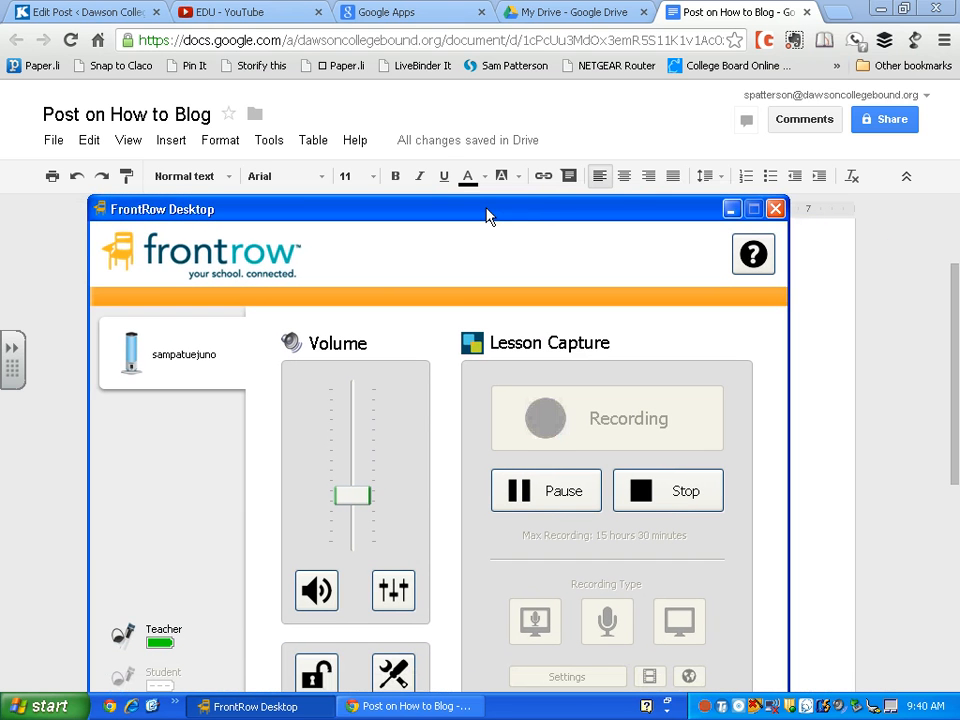
Scroll the Kidblog 'Day One' Edit Post page to the writing prompt, then restore the FrontRow recorder
click(100, 13)
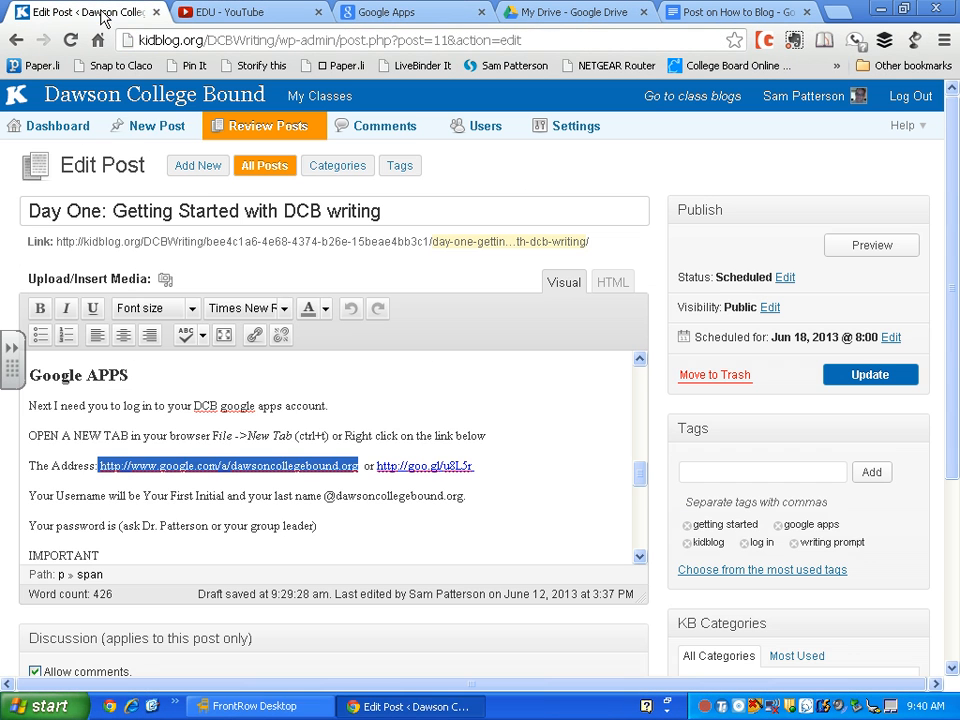
scroll(416, 400, down, 5)
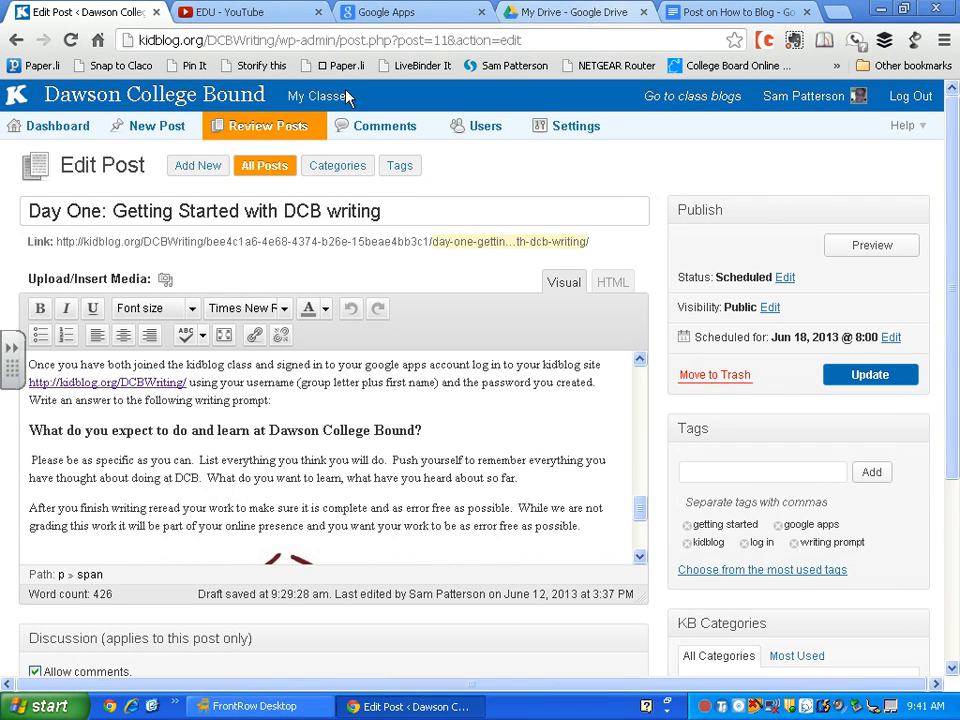
click(254, 706)
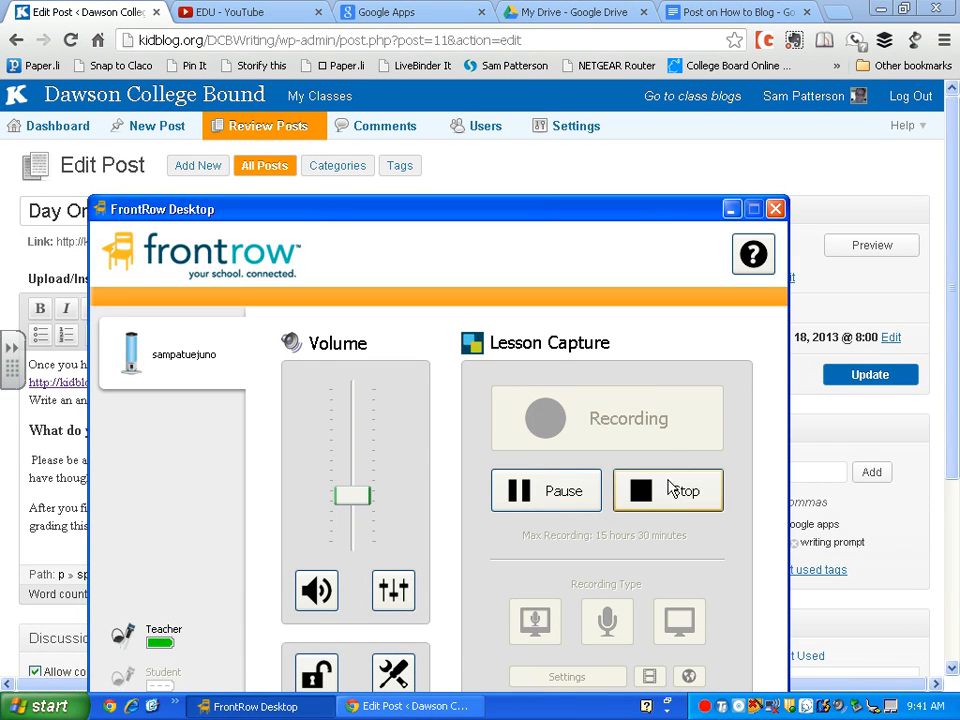